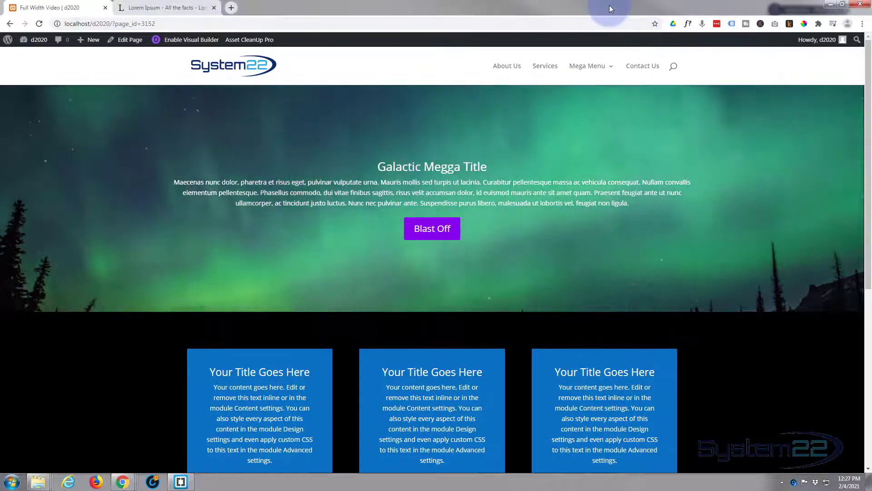
# - Preview the page's video header in the browser's device emulation as iPad and iPhone X, then return to the full desktop page
pyautogui.hotkey('ctrl', 'shift', 'i')
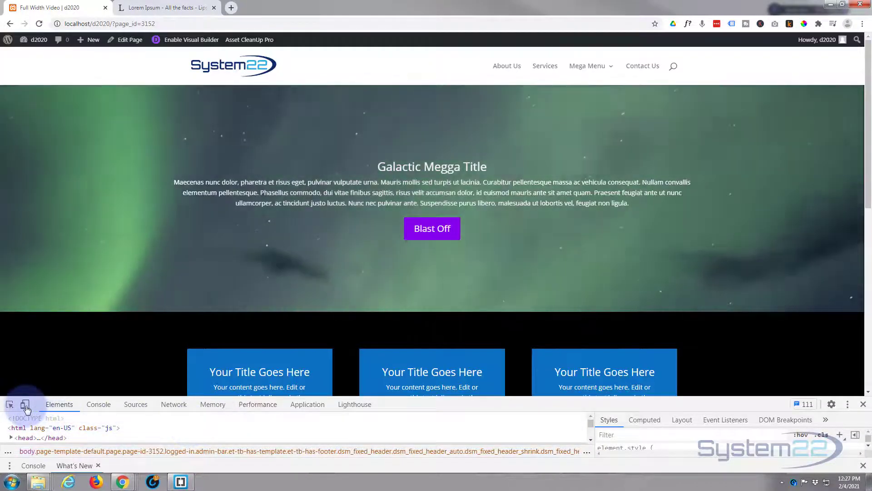
pyautogui.click(25, 404)
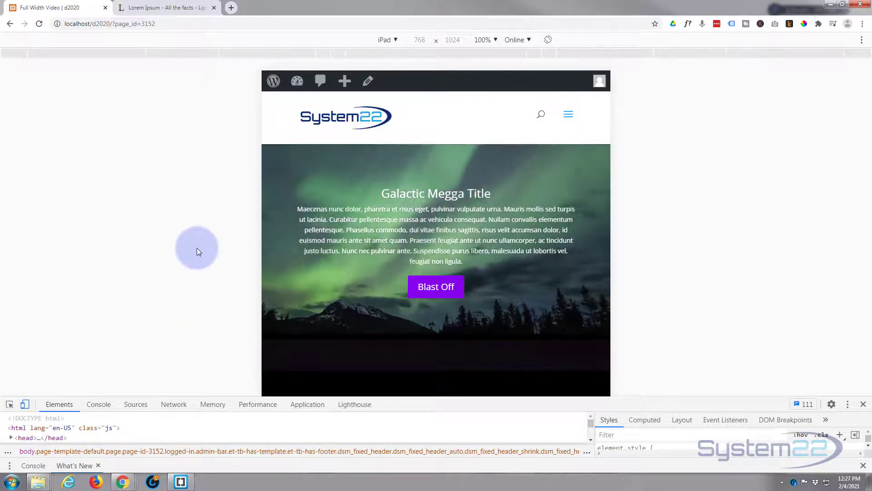
pyautogui.click(389, 40)
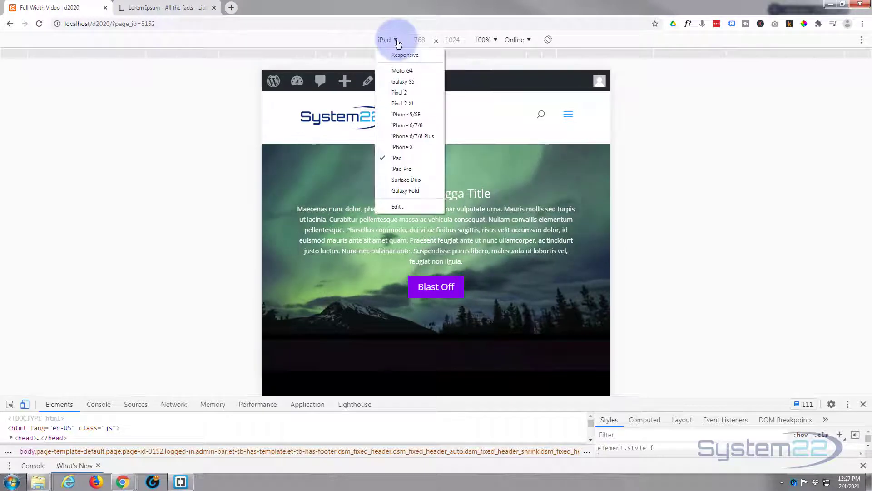
pyautogui.click(404, 146)
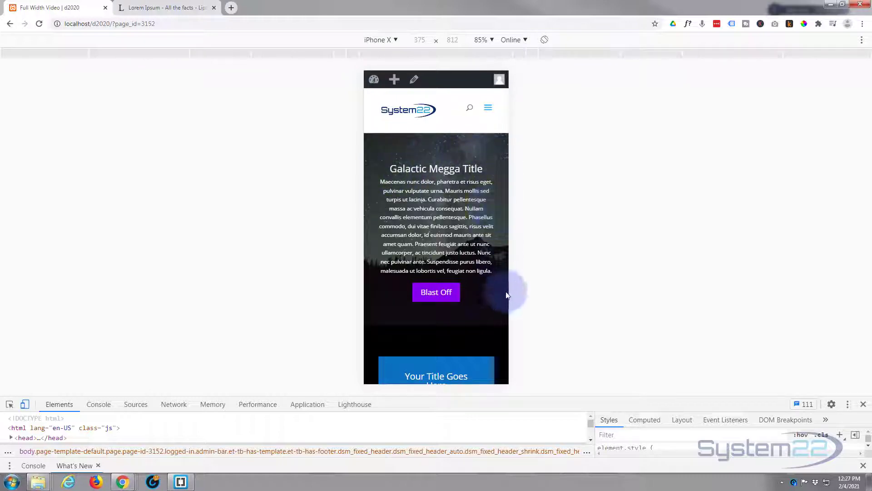
pyautogui.scroll(-5, 494, 294)
pyautogui.scroll(5, 495, 294)
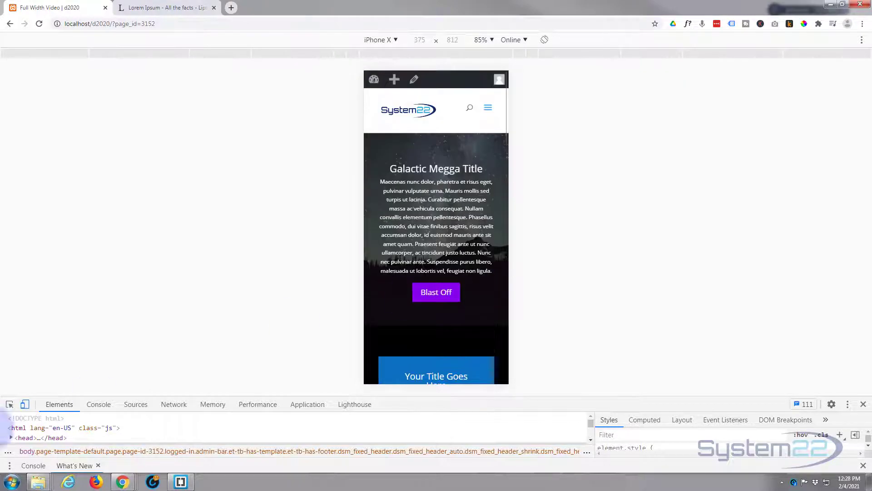
pyautogui.click(25, 405)
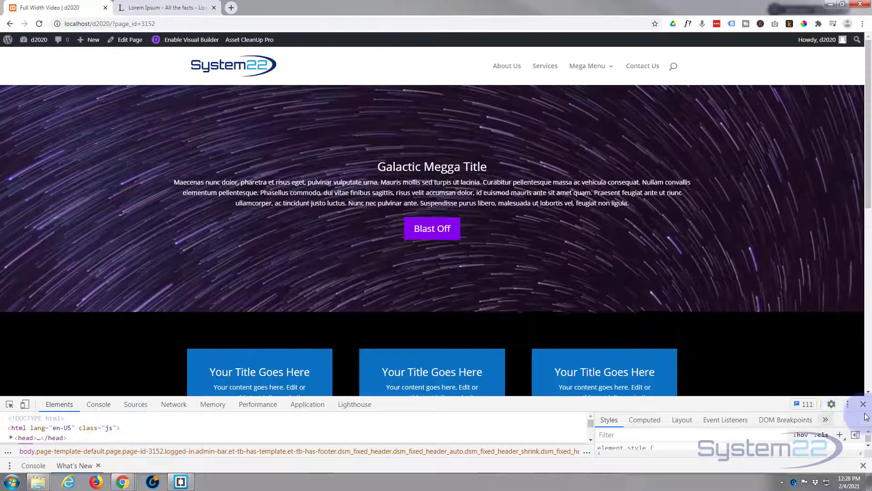
pyautogui.click(863, 404)
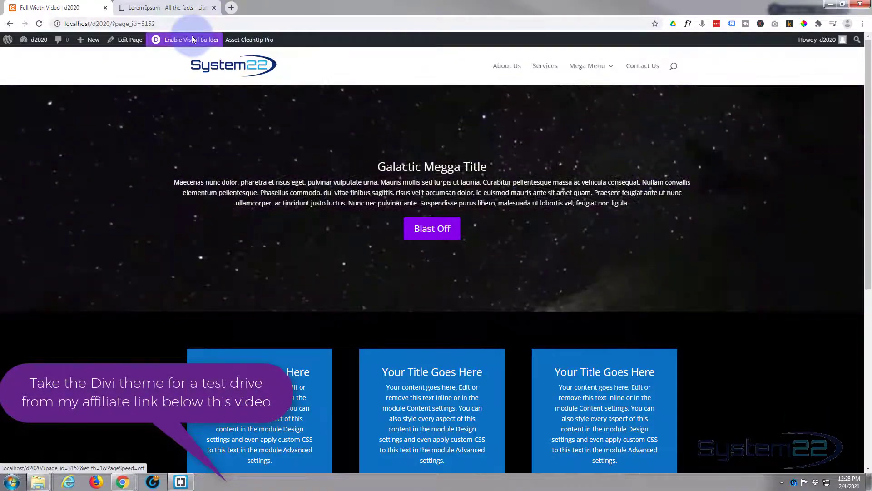
# - Enable the Visual Builder in wireframe view and delete the first section holding the Code and Call To Action modules
pyautogui.click(177, 40)
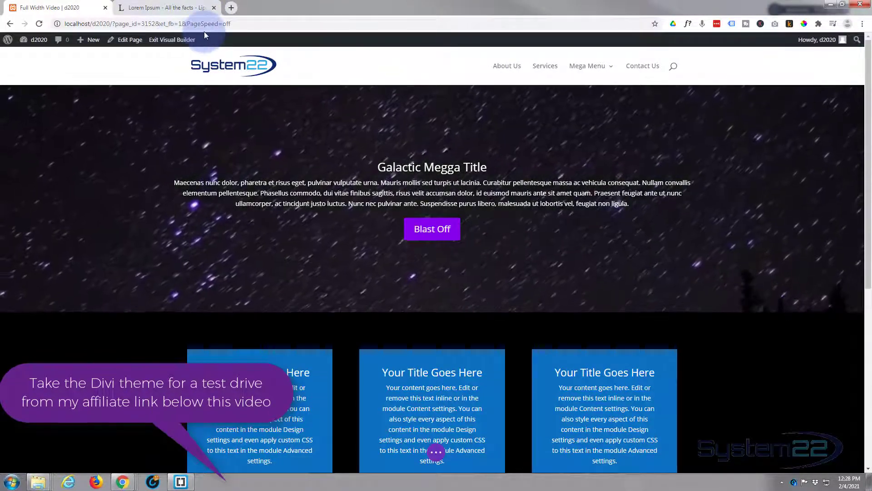
pyautogui.click(437, 455)
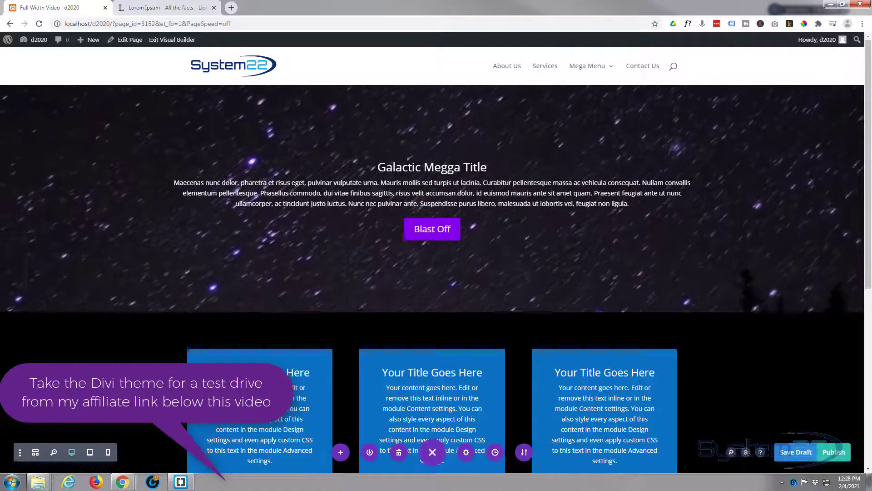
pyautogui.click(35, 452)
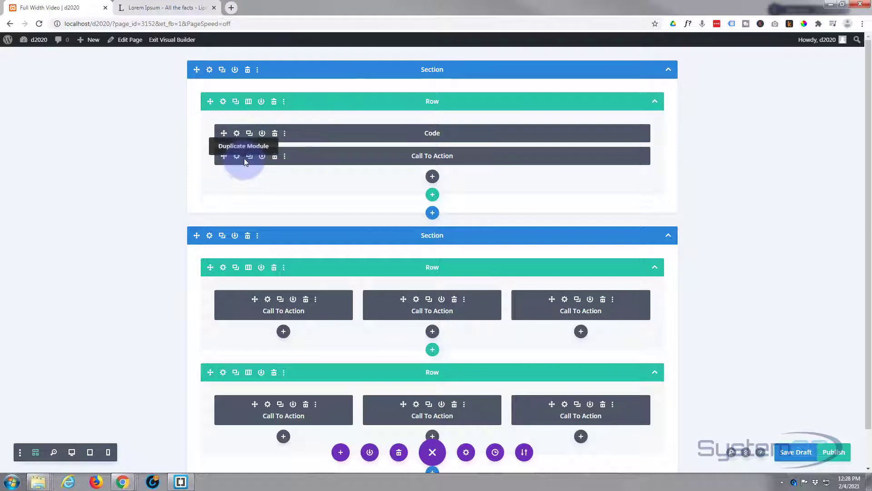
pyautogui.click(248, 70)
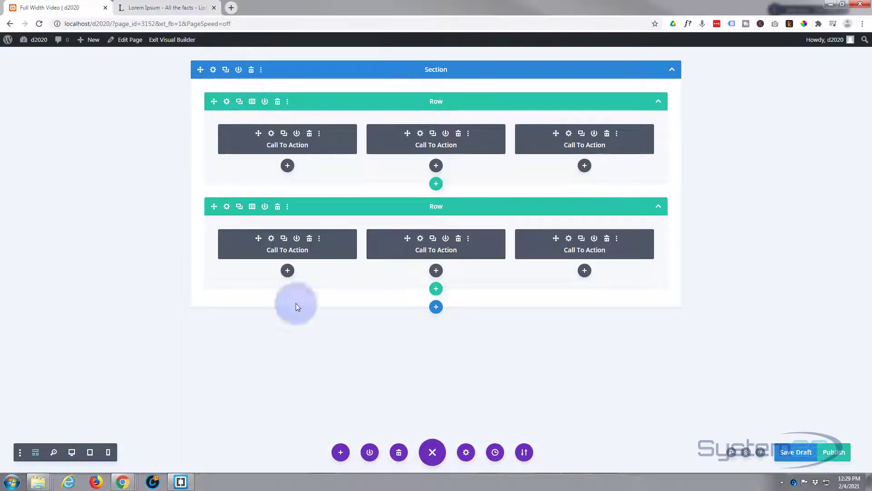
# - Add a regular section with a one-column row and an empty Code module, and move it above the Call To Action section
pyautogui.click(435, 308)
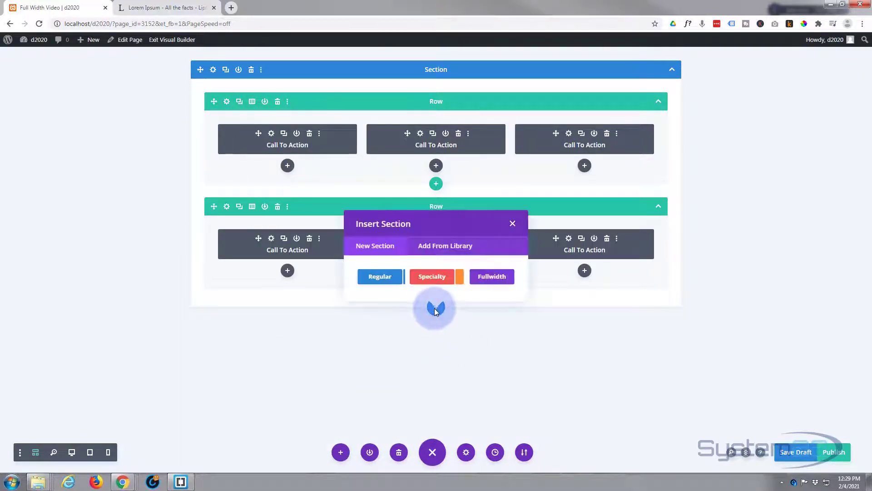
pyautogui.click(383, 277)
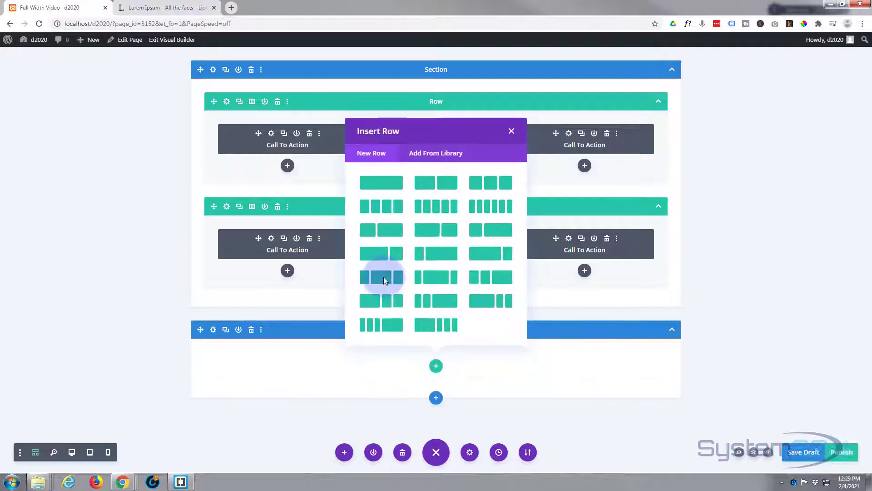
pyautogui.click(381, 183)
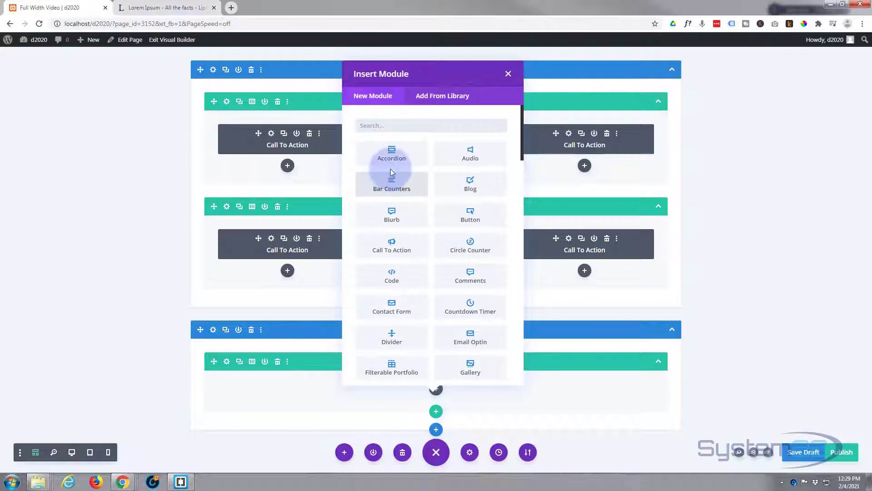
pyautogui.click(394, 271)
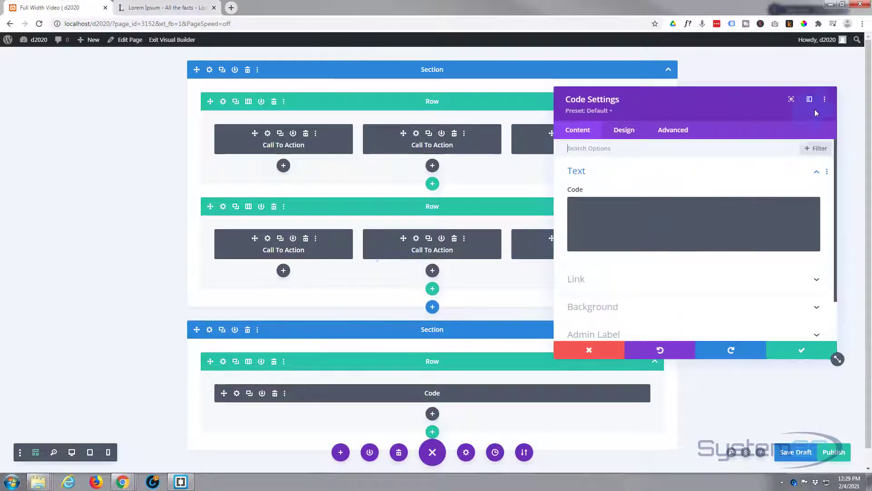
pyautogui.click(591, 349)
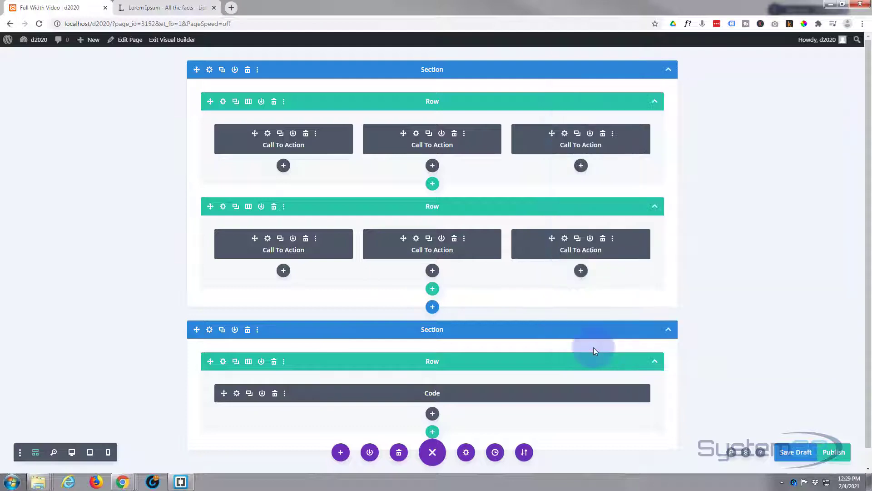
pyautogui.moveTo(197, 331); pyautogui.dragTo(72, 67)
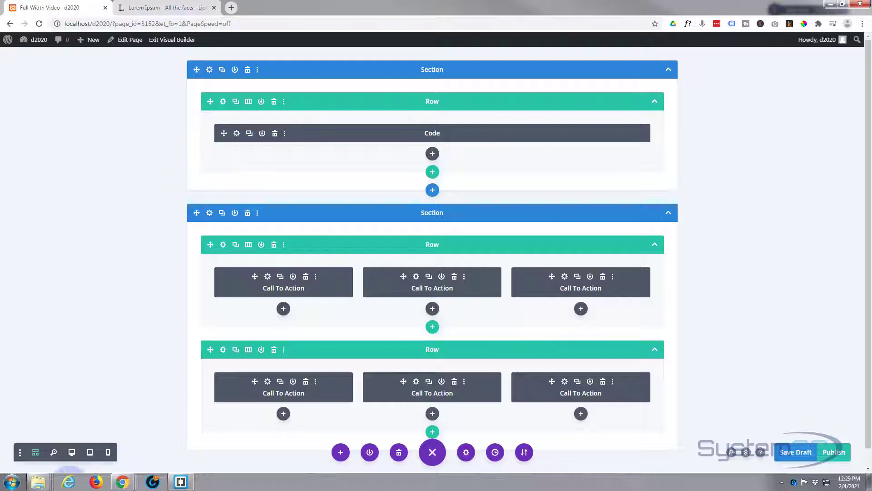
# - Switch to the YouTube window, move the "Star Trails: 90 Minutes Under the Night Sky" video to 35:15, and maximize the window
pyautogui.hotkey('alt', 'Tab')
pyautogui.moveTo(256, 50); pyautogui.dragTo(305, 18)
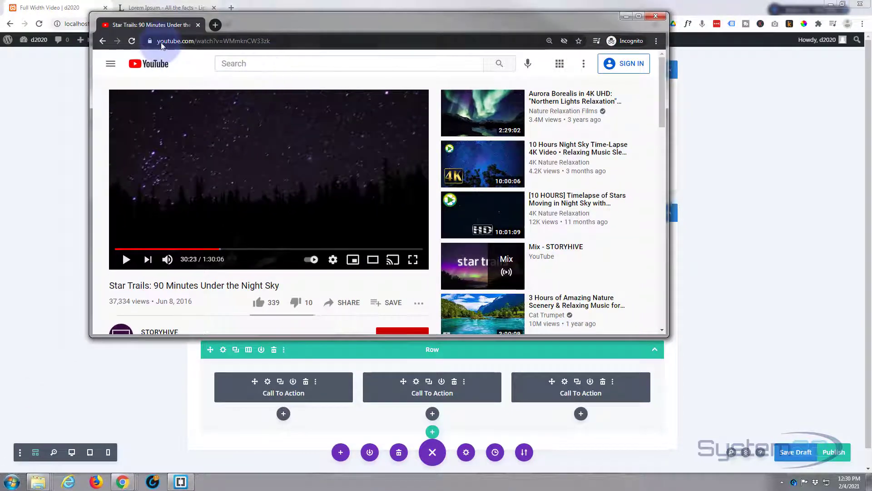
pyautogui.click(236, 248)
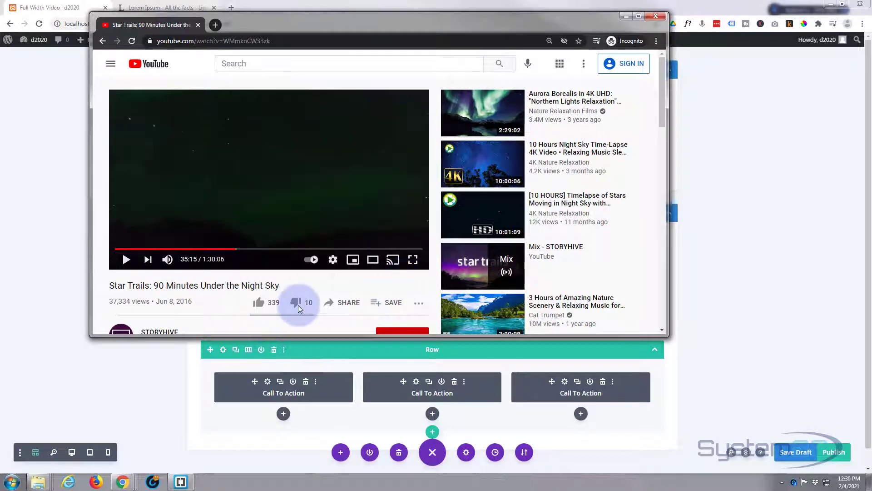
pyautogui.click(639, 17)
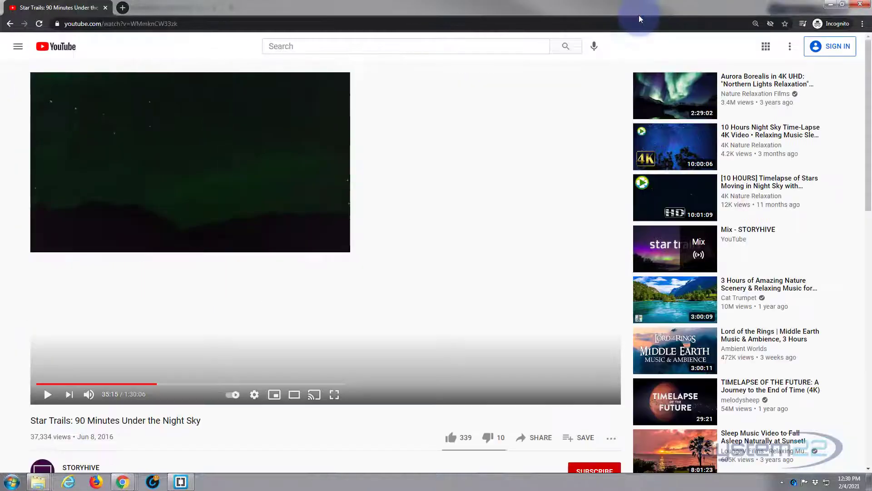
# - Copy the video's iframe embed code with its start time enabled at 35:15
pyautogui.click(540, 433)
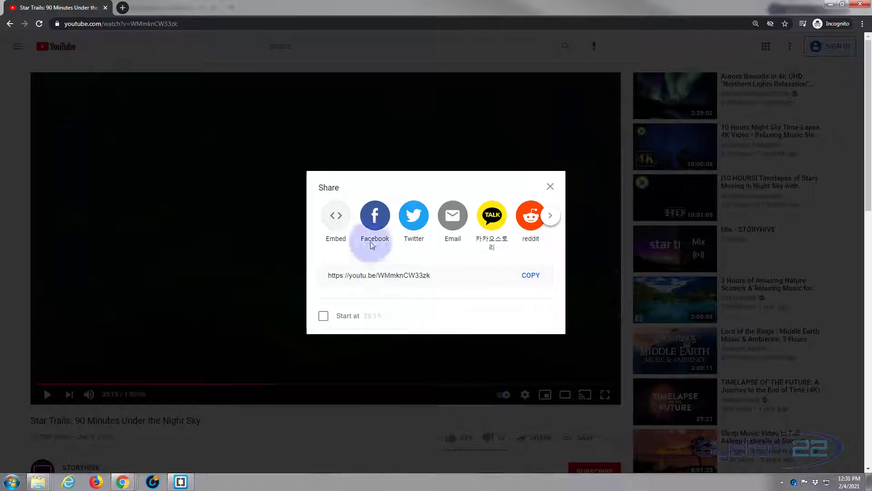
pyautogui.click(336, 217)
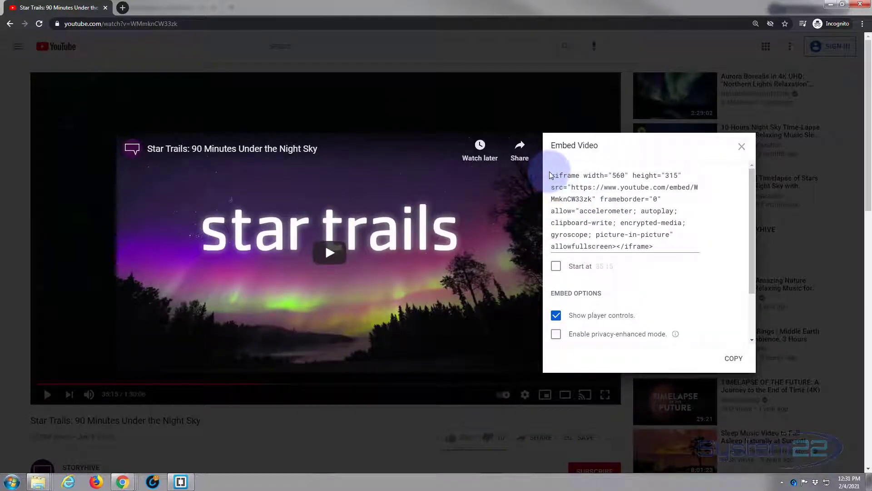
pyautogui.click(556, 267)
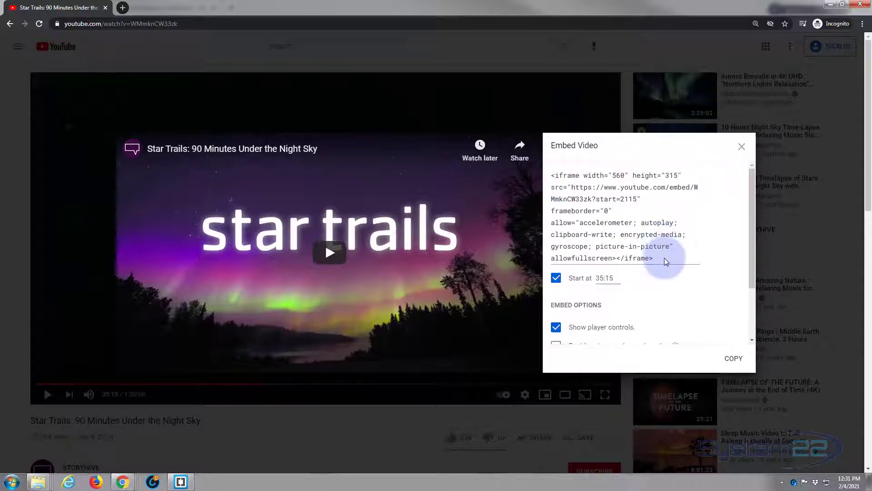
pyautogui.click(734, 359)
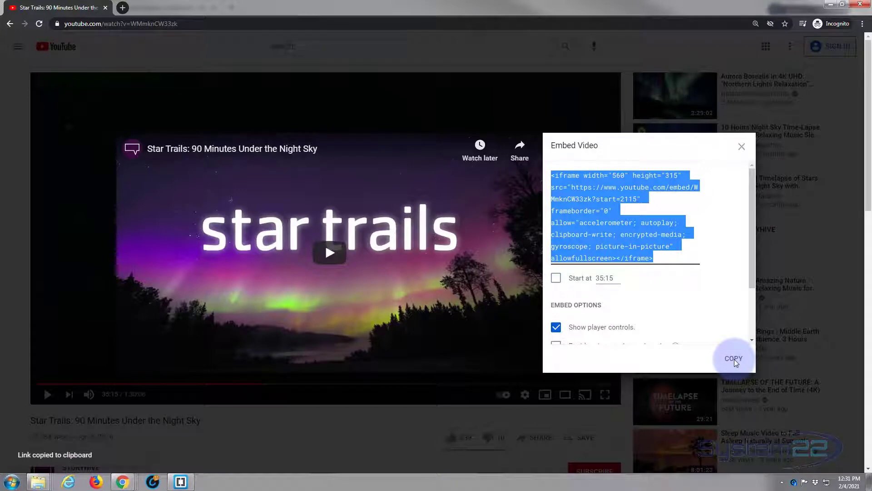
pyautogui.click(690, 187)
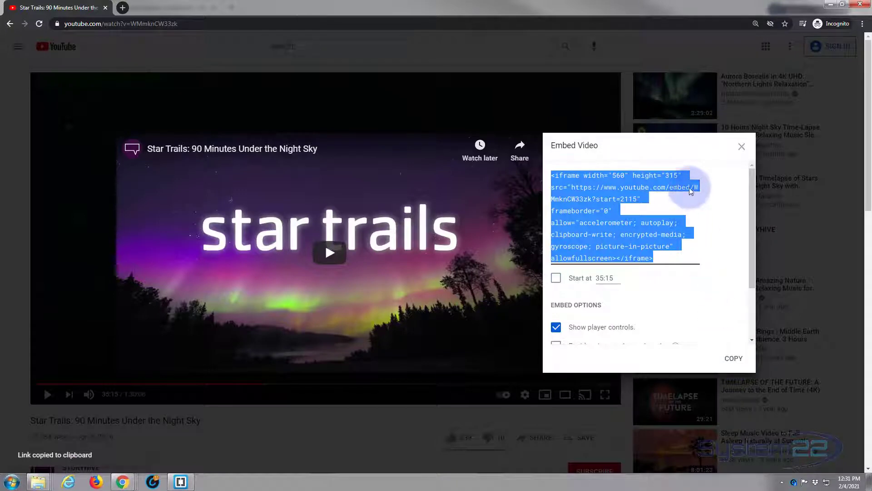
# - Return to the page builder and paste the YouTube embed code into the Code module of the first section
pyautogui.click(829, 5)
pyautogui.click(257, 224)
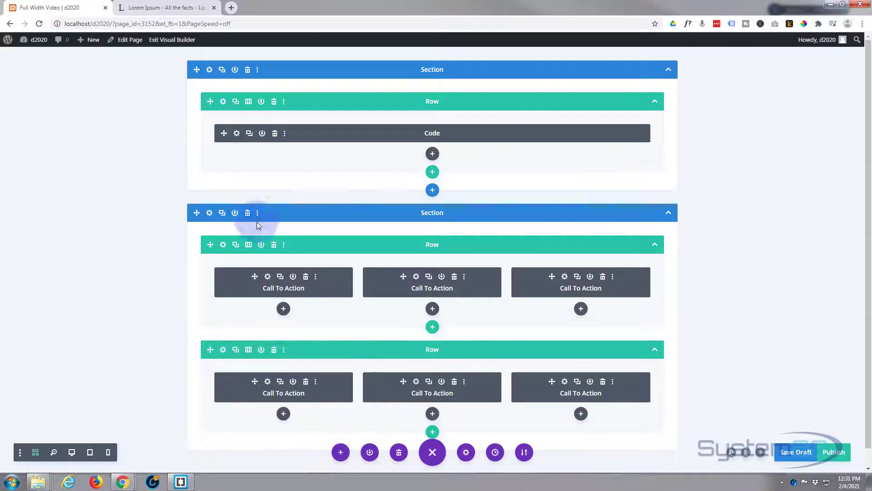
pyautogui.click(234, 134)
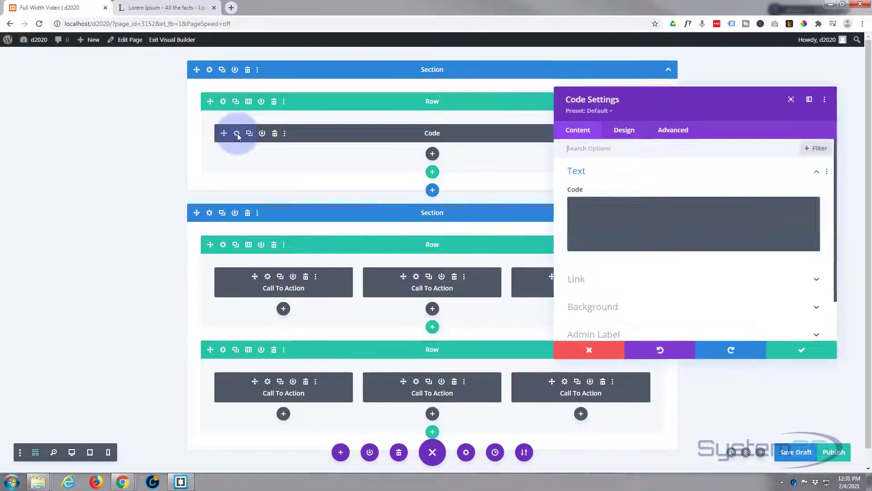
pyautogui.click(593, 216)
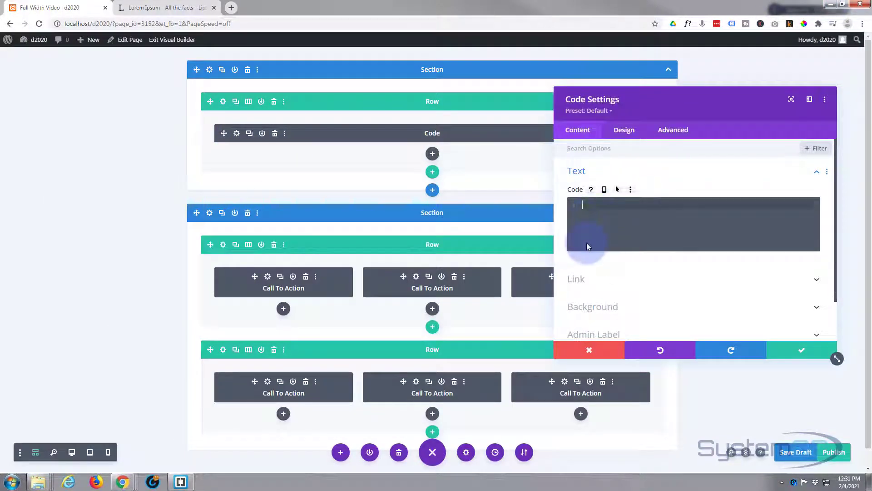
pyautogui.hotkey('ctrl', 'v')
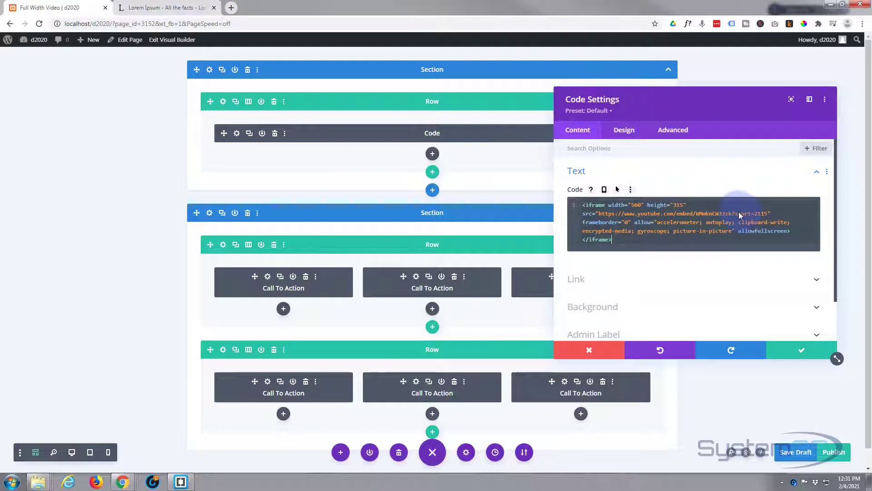
# - Append "&autoplay=1&mute=1" to the video URL in the iframe code, directly after the start=2115 parameter
pyautogui.moveTo(724, 107); pyautogui.dragTo(393, 119)
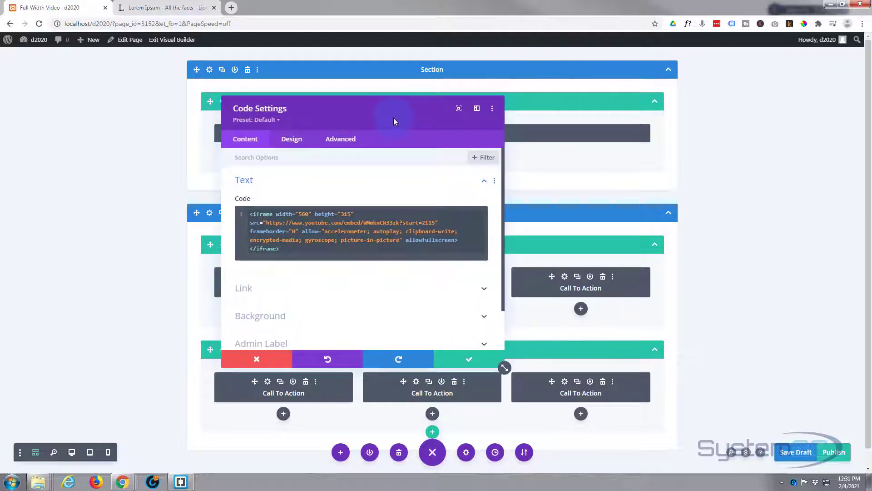
pyautogui.click(456, 192)
pyautogui.hotkey('ctrl', 'a')
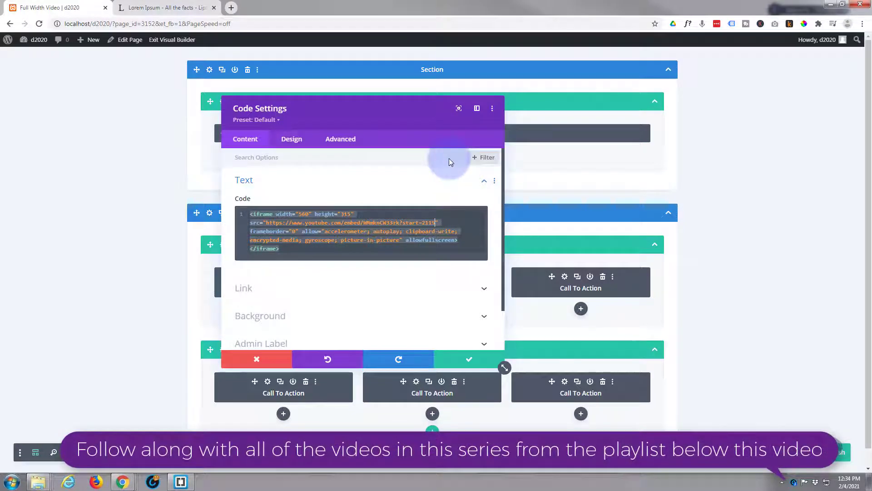
pyautogui.write('&autoplay=1')
pyautogui.write('&')
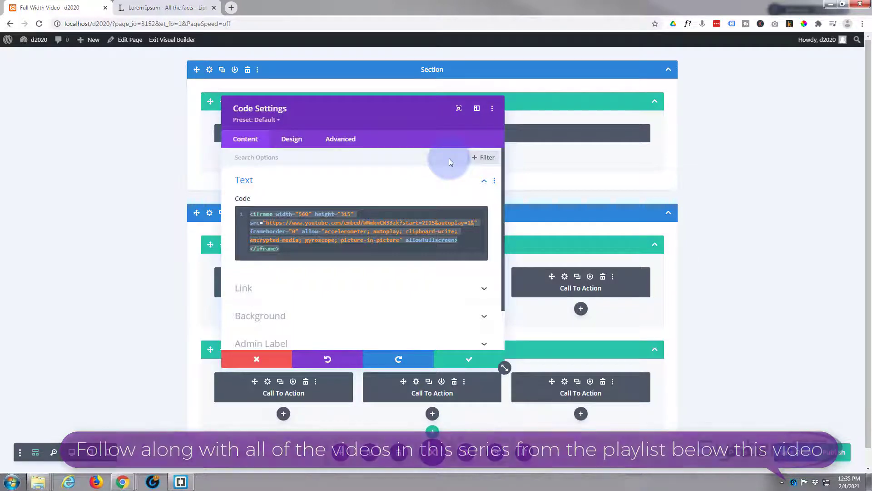
pyautogui.write('mute')
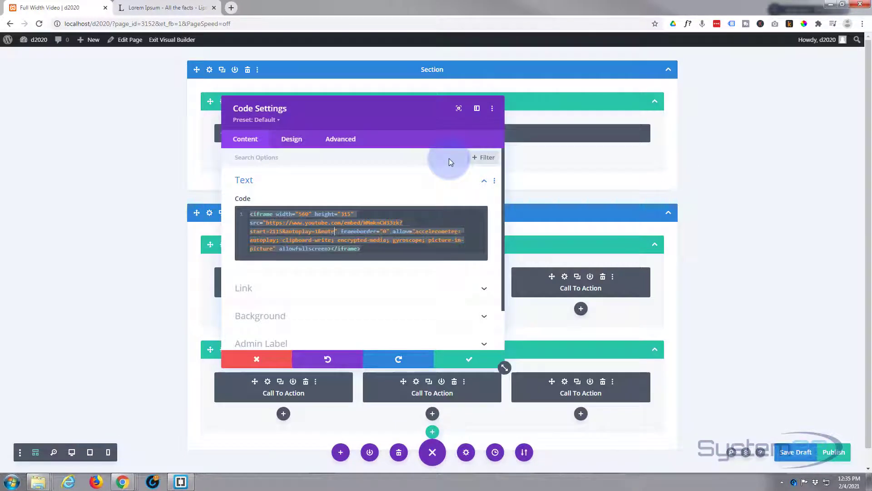
pyautogui.write('=1')
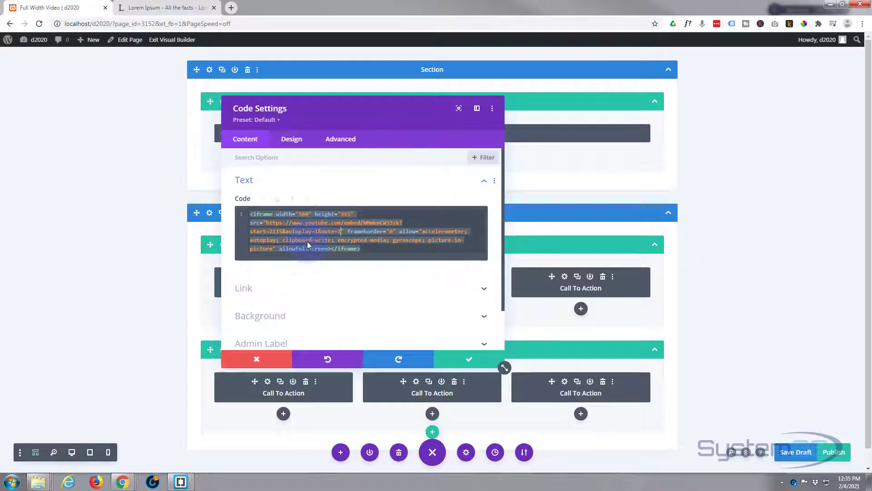
pyautogui.doubleClick(273, 231)
pyautogui.write('211')
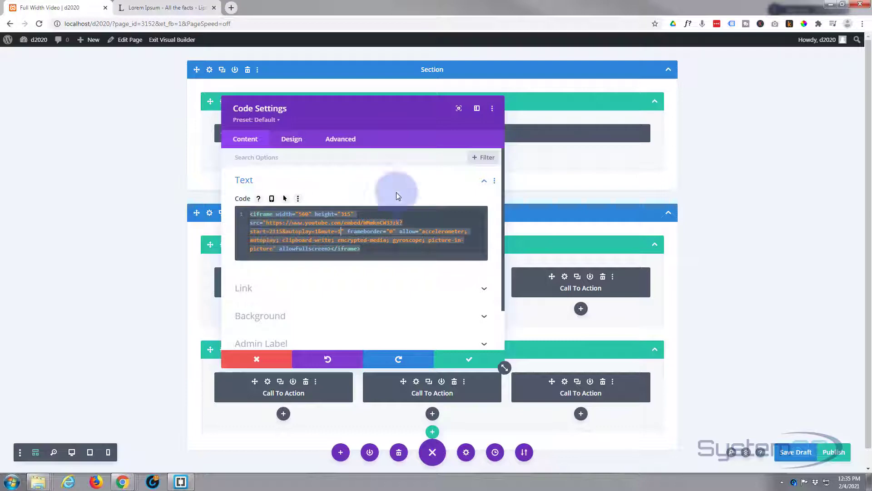
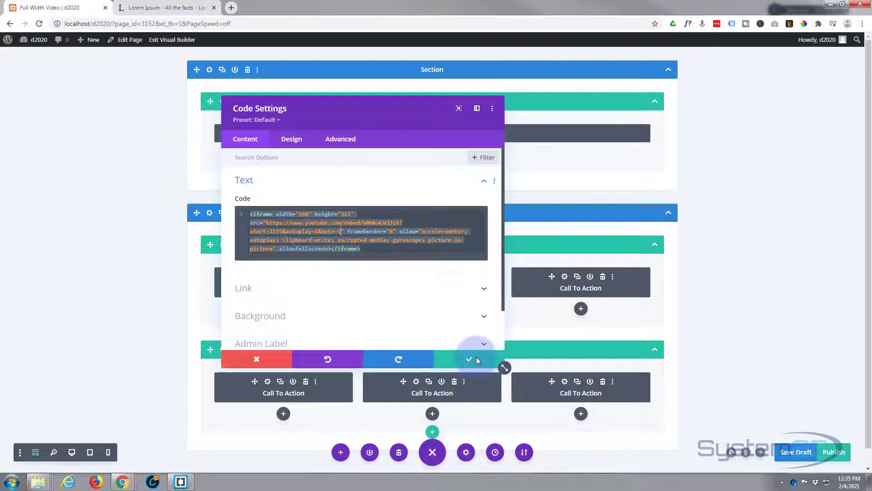
# - Save the Code module's settings and preview the embedded video in desktop view before returning to wireframe view
pyautogui.click(476, 360)
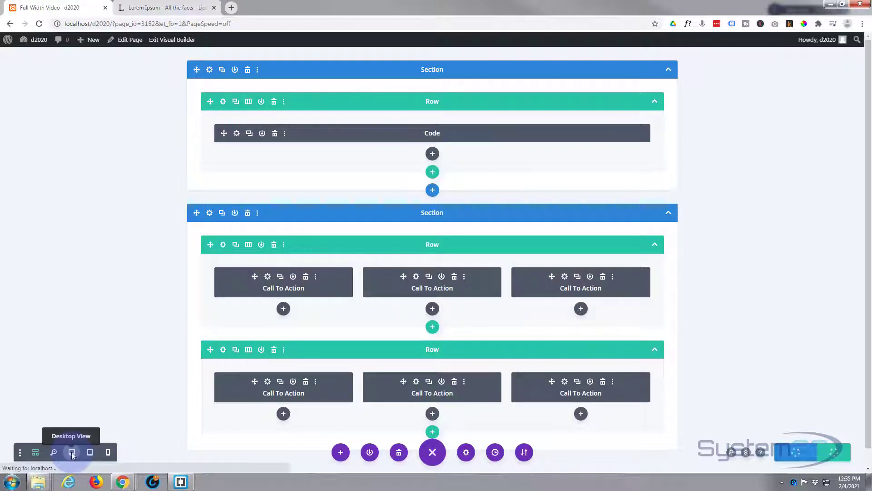
pyautogui.click(71, 451)
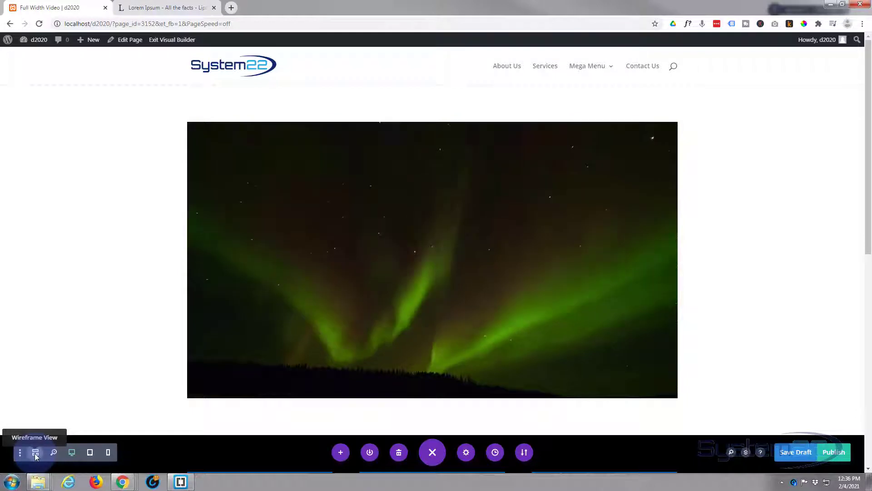
pyautogui.click(35, 452)
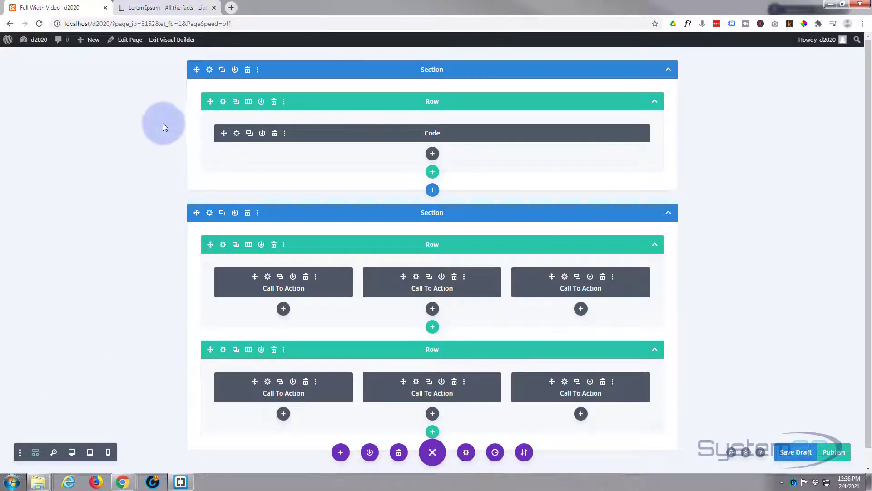
# - Set the first section's top and bottom padding to 0px and save the section settings
pyautogui.click(210, 69)
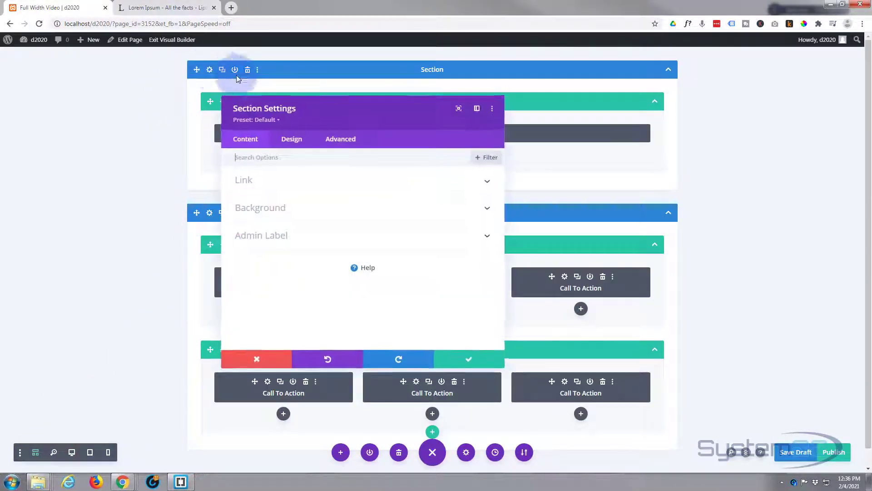
pyautogui.click(299, 140)
pyautogui.click(311, 266)
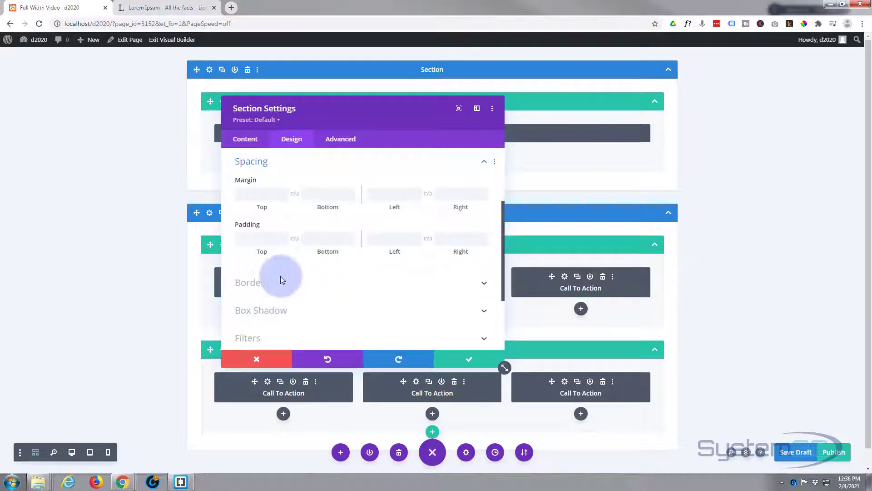
pyautogui.click(258, 237)
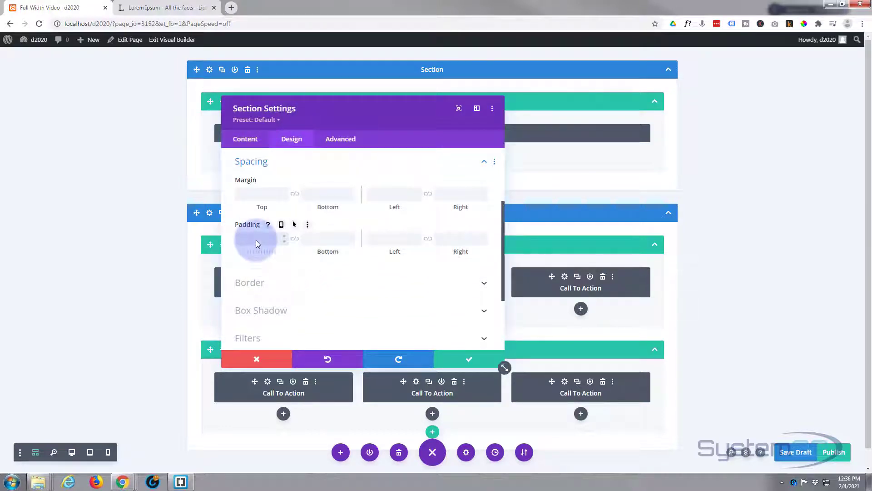
pyautogui.click(293, 238)
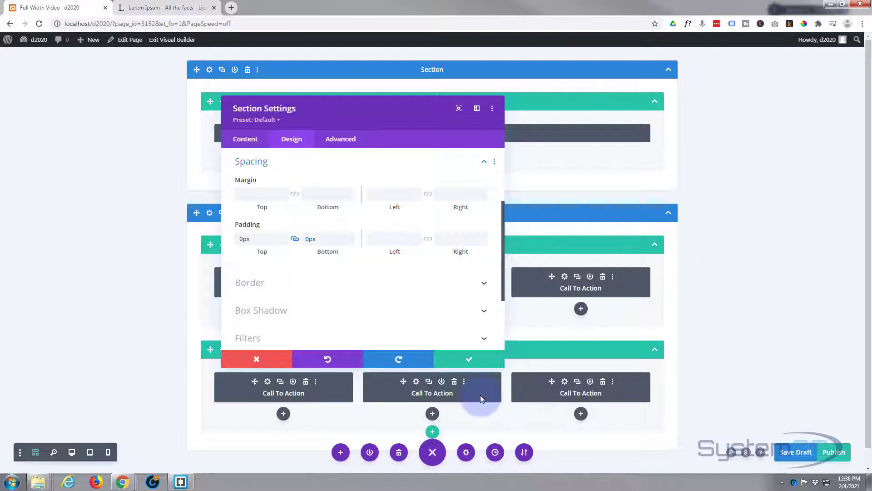
pyautogui.click(468, 357)
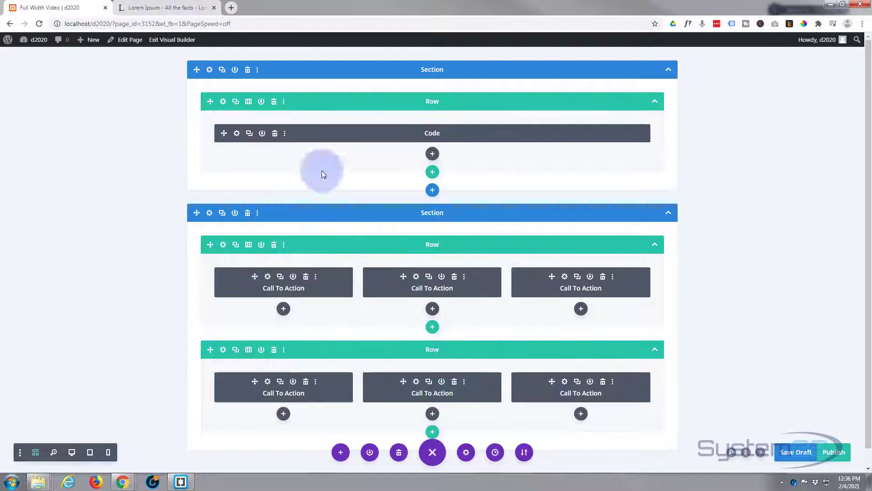
# - Set the top and bottom padding of the row containing the Code module to 0px
pyautogui.click(223, 102)
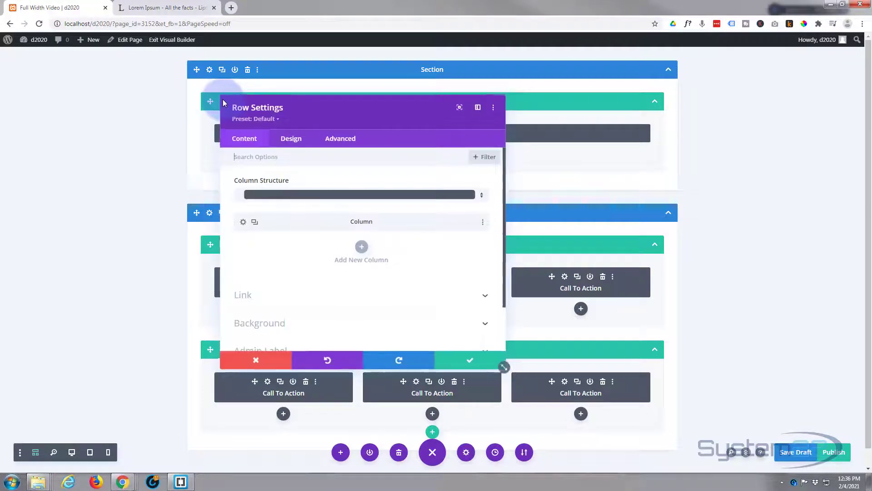
pyautogui.click(295, 138)
pyautogui.click(302, 206)
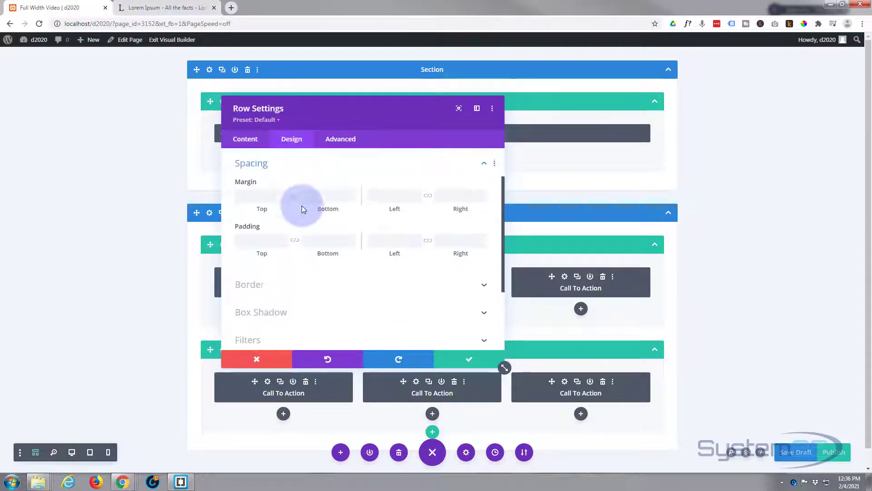
pyautogui.click(259, 241)
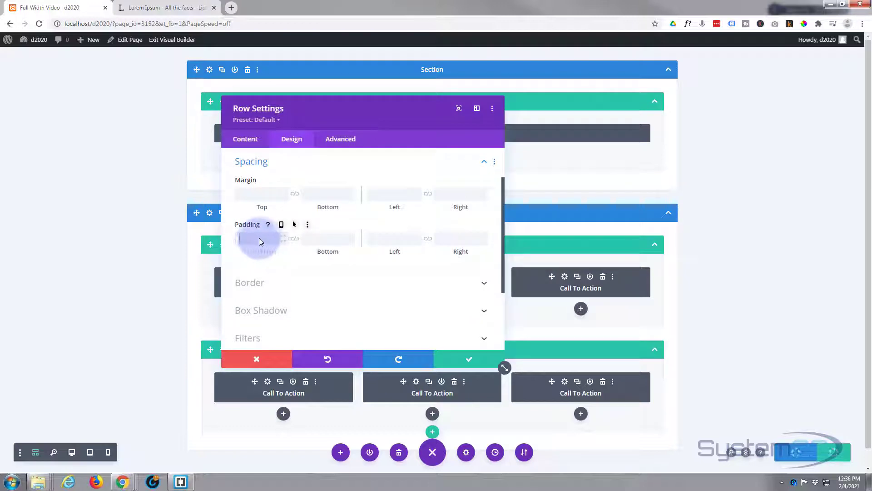
pyautogui.write('0px')
pyautogui.click(294, 238)
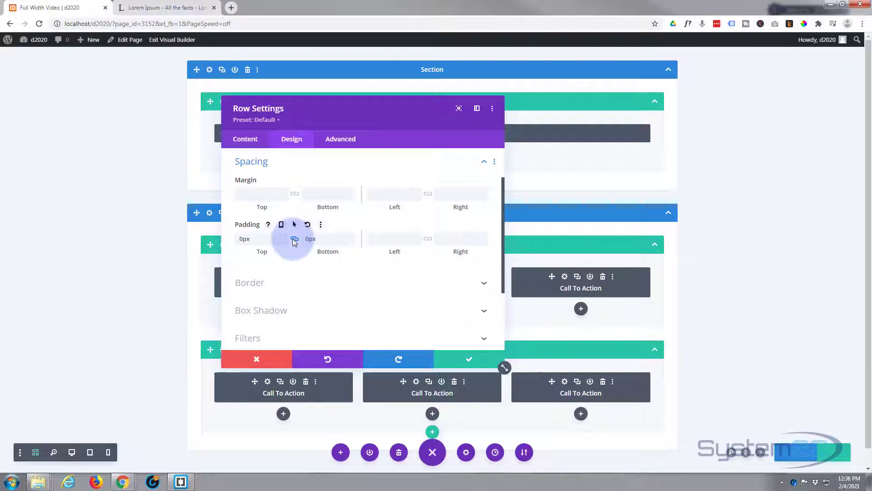
# - Set the row's width and max width to 100%, save it, and check the video in desktop view before returning to wireframe view
pyautogui.click(290, 163)
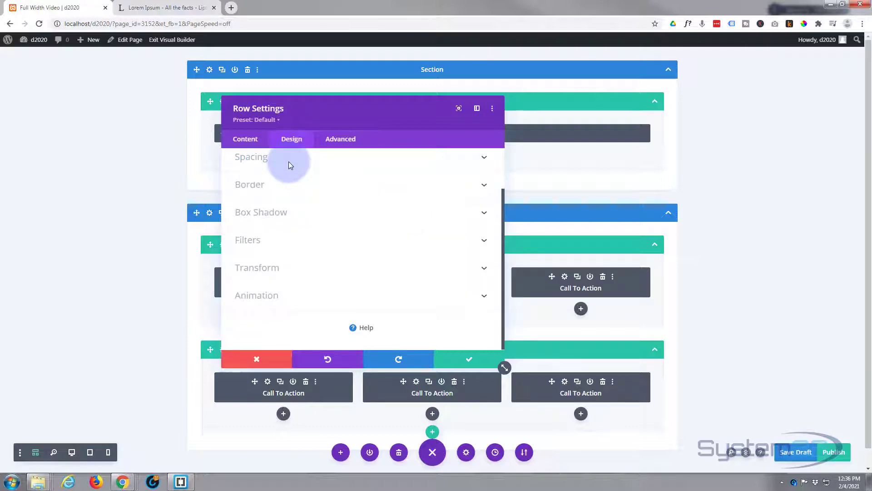
pyautogui.scroll(2, 285, 189)
pyautogui.click(280, 181)
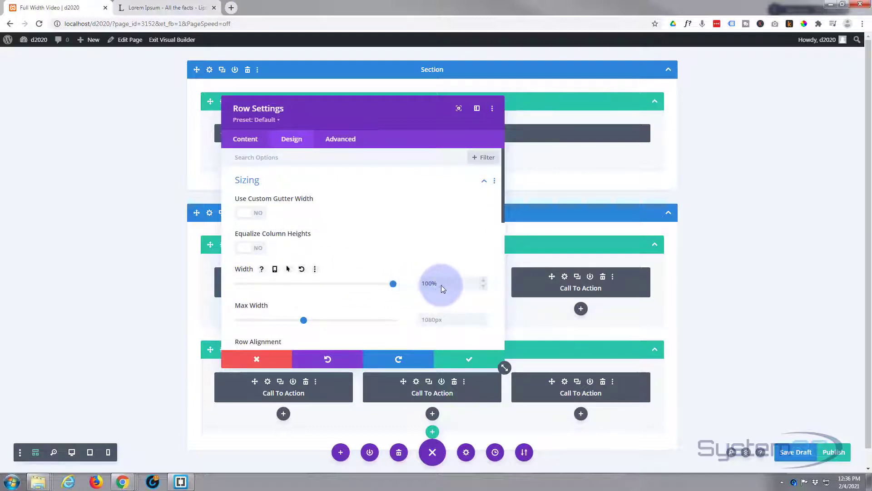
pyautogui.click(420, 285)
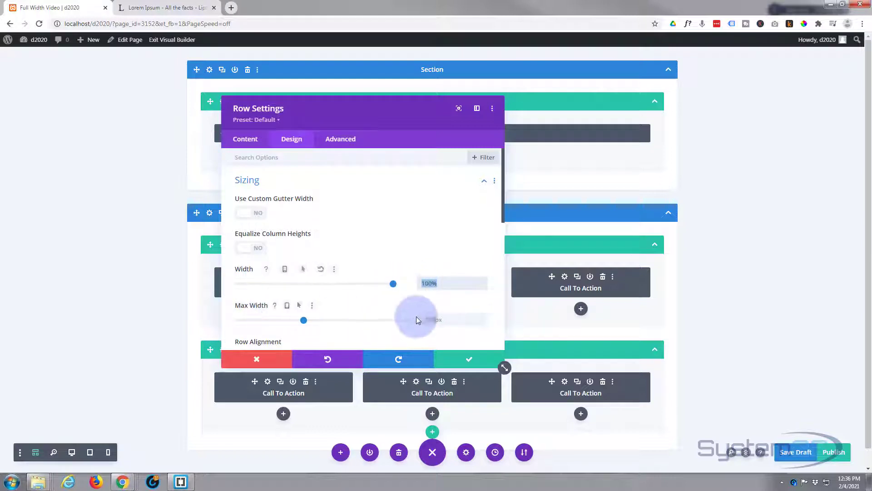
pyautogui.click(430, 319)
pyautogui.write('100%')
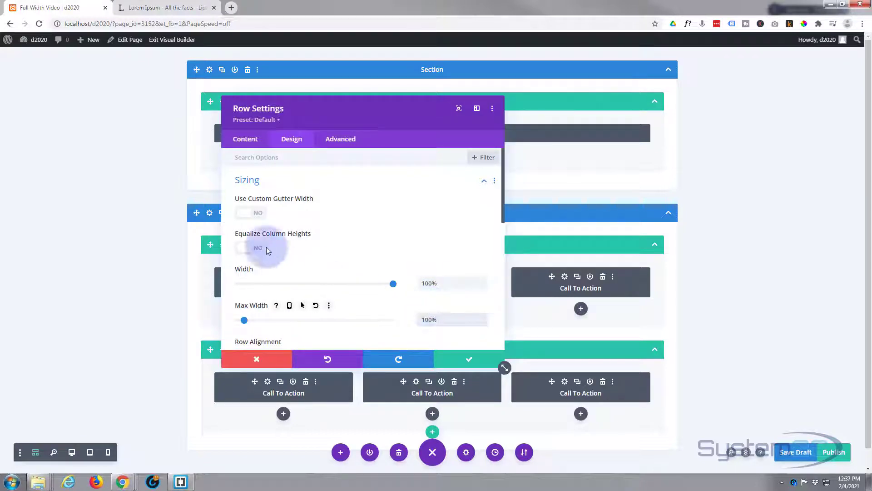
pyautogui.click(471, 364)
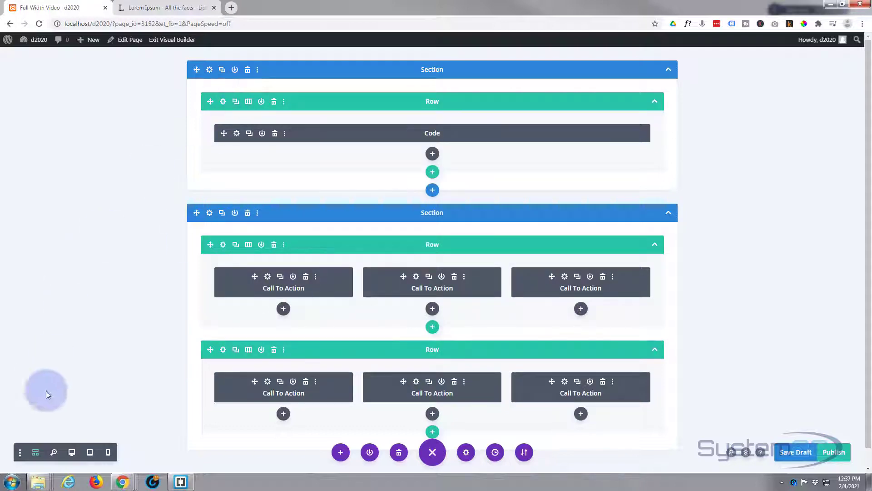
pyautogui.click(72, 453)
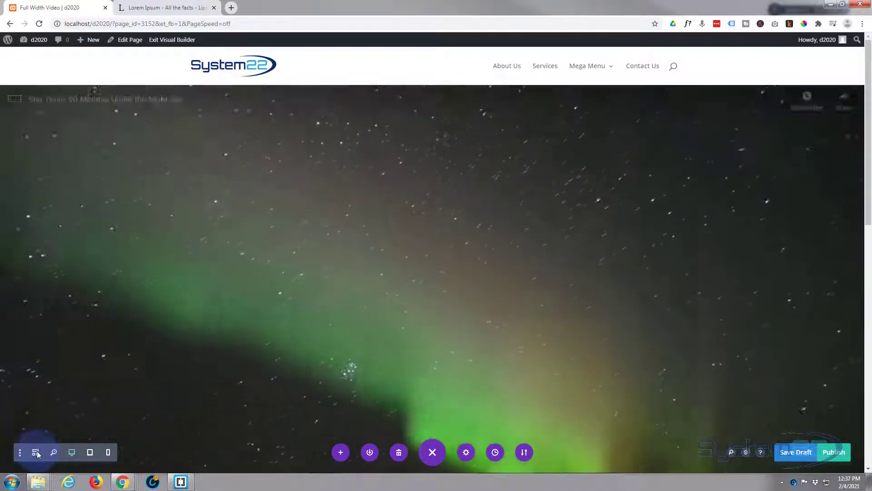
pyautogui.click(36, 451)
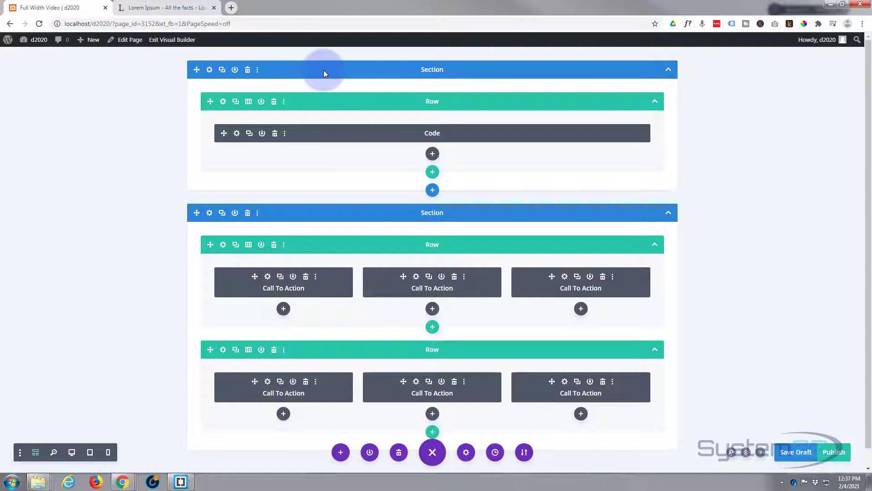
# - Set the first section's height to 500px in its sizing options
pyautogui.click(210, 70)
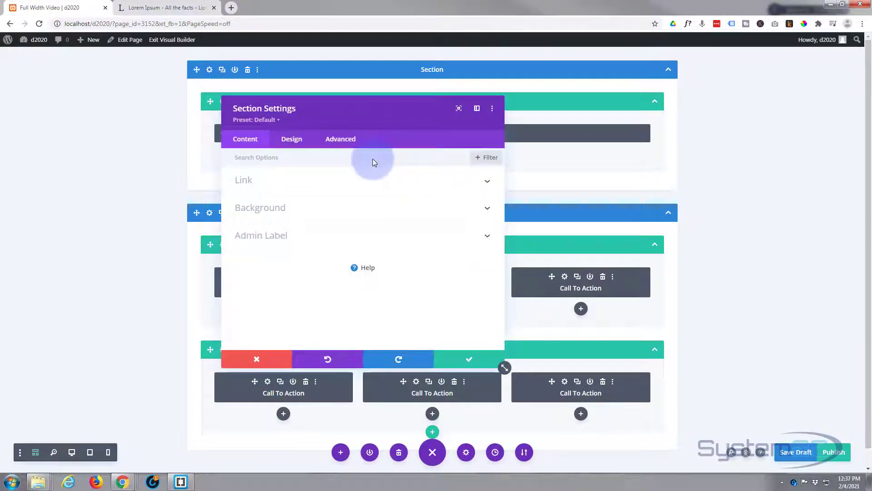
pyautogui.click(293, 138)
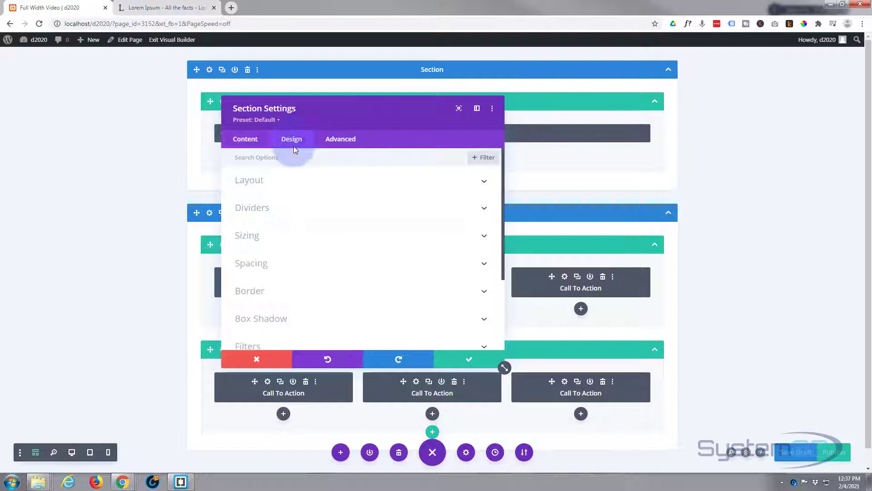
pyautogui.click(300, 233)
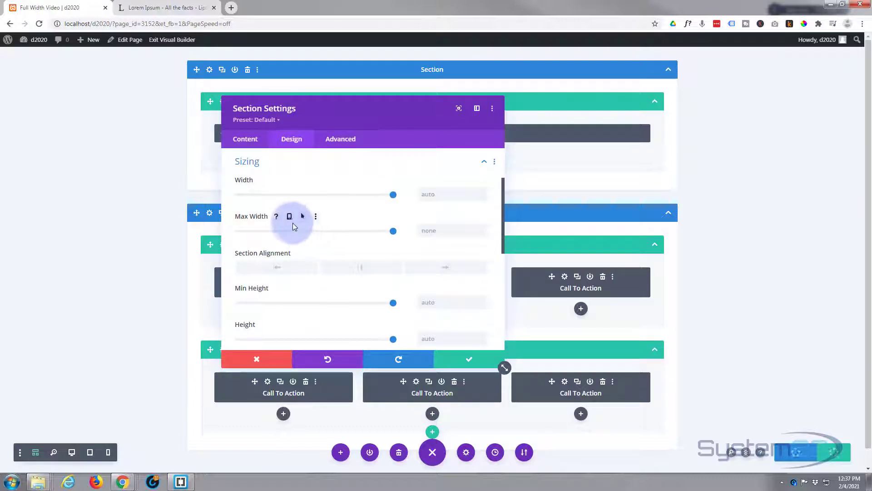
pyautogui.scroll(-1, 291, 293)
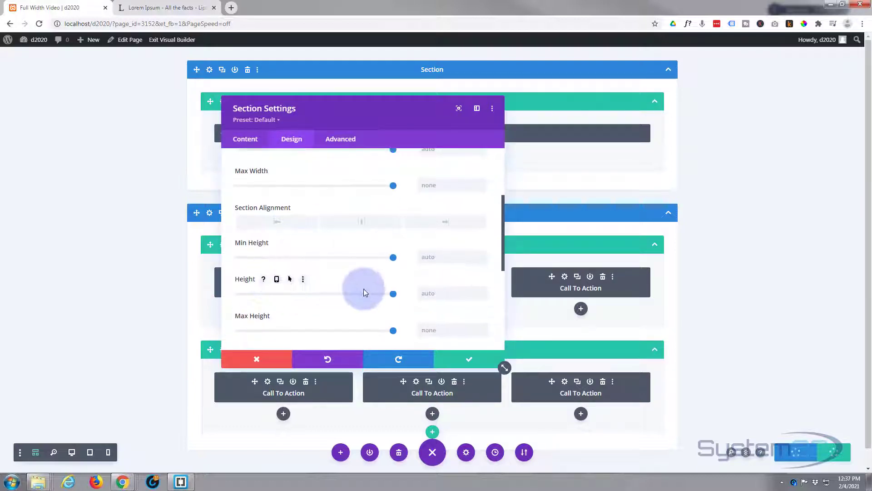
pyautogui.write('5')
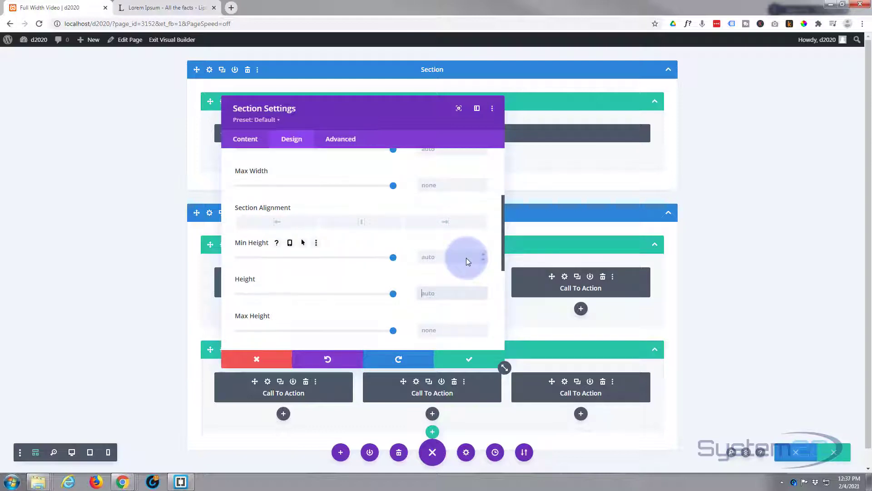
pyautogui.write('00px')
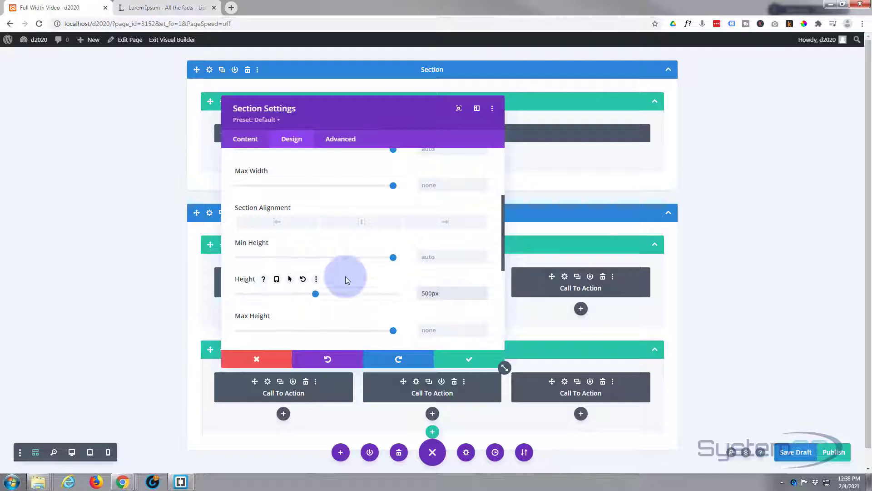
# - Set the first section's horizontal and vertical overflow to Hidden and save the section settings
pyautogui.click(337, 141)
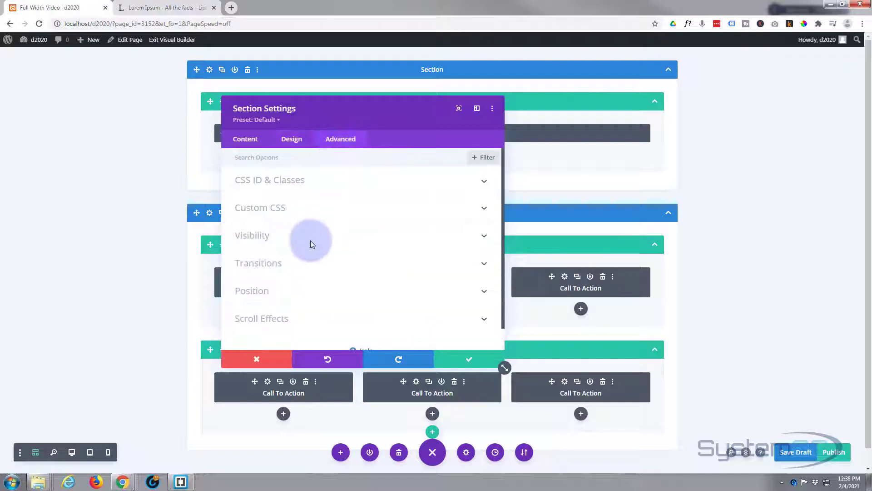
pyautogui.click(313, 238)
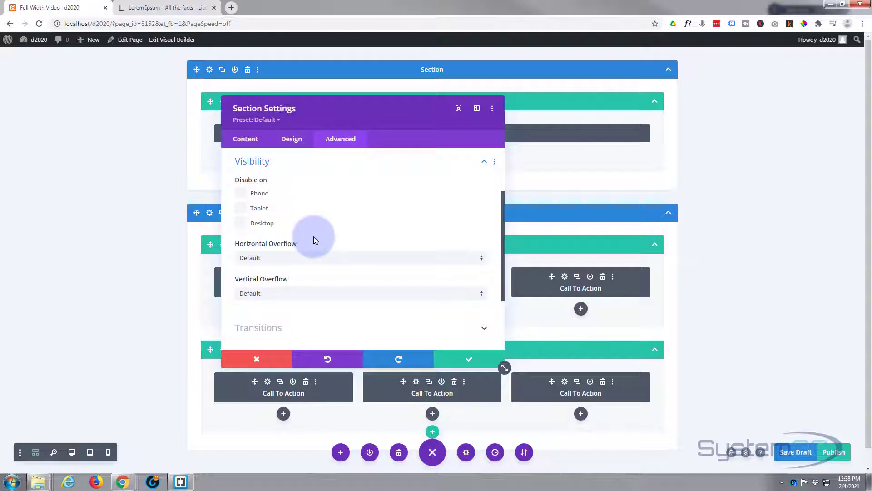
pyautogui.click(295, 257)
pyautogui.click(265, 314)
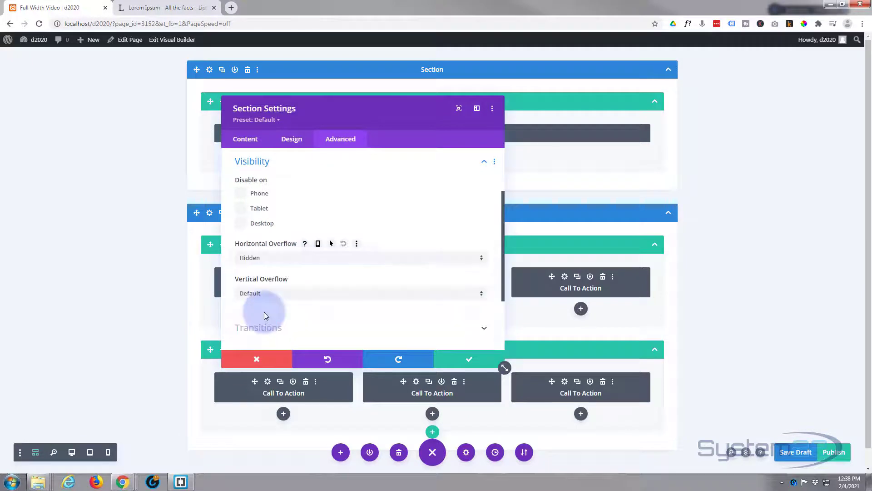
pyautogui.click(295, 293)
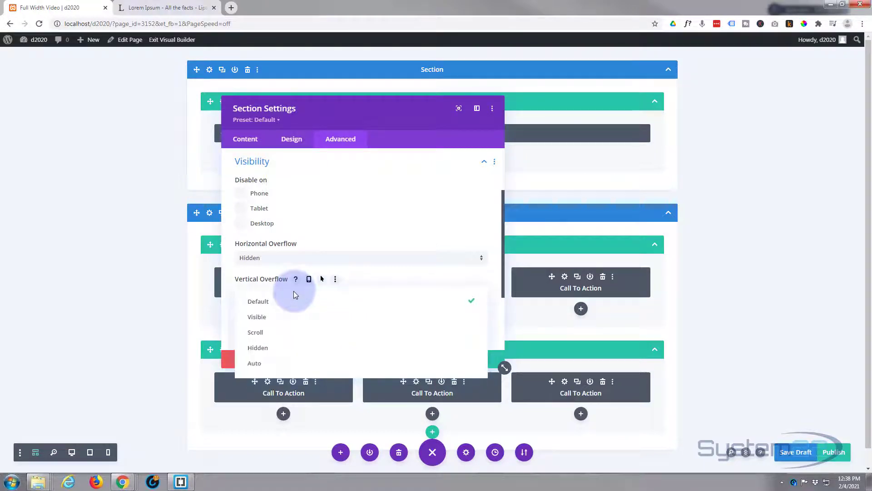
pyautogui.click(263, 348)
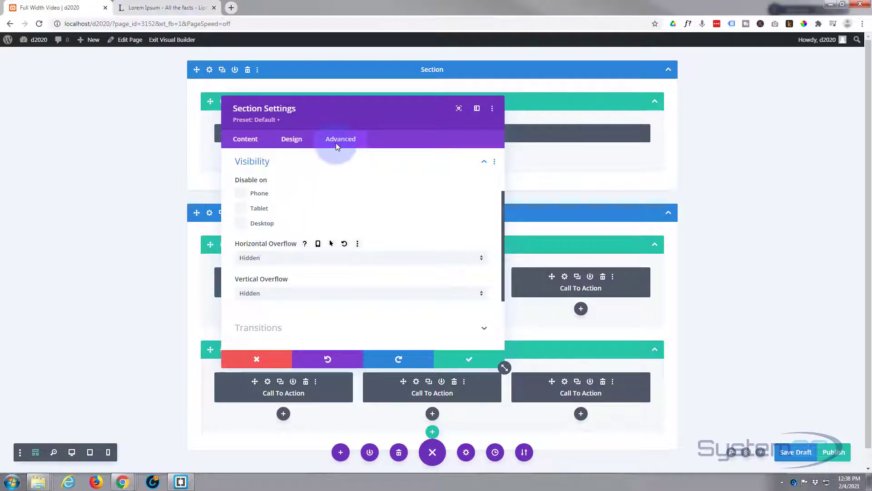
pyautogui.click(470, 360)
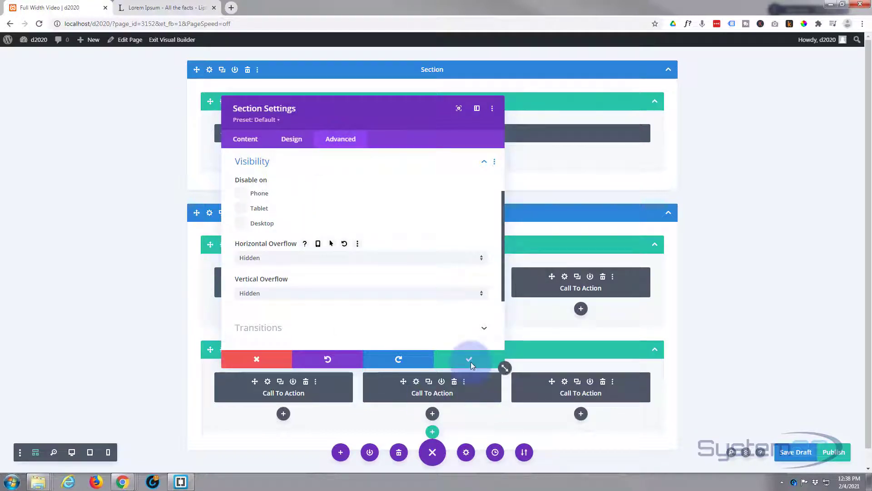
# - Preview the height-limited video section in desktop view, and return to wireframe view
pyautogui.click(72, 453)
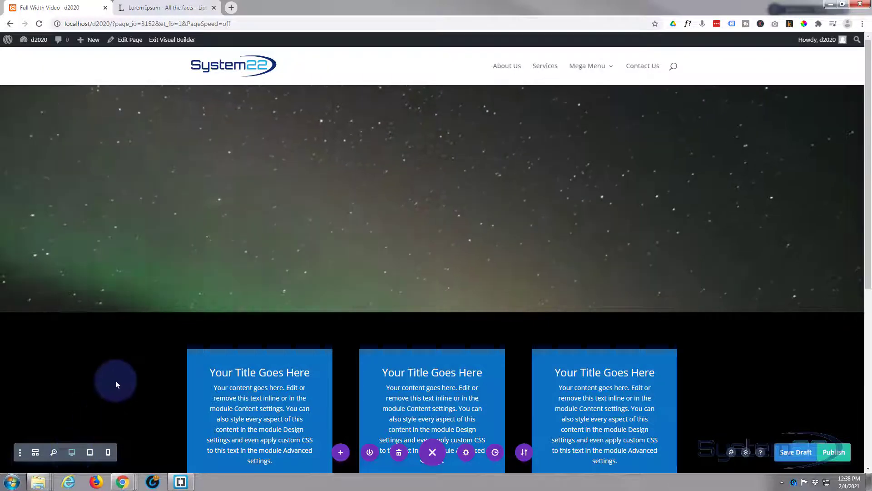
pyautogui.moveTo(129, 369)
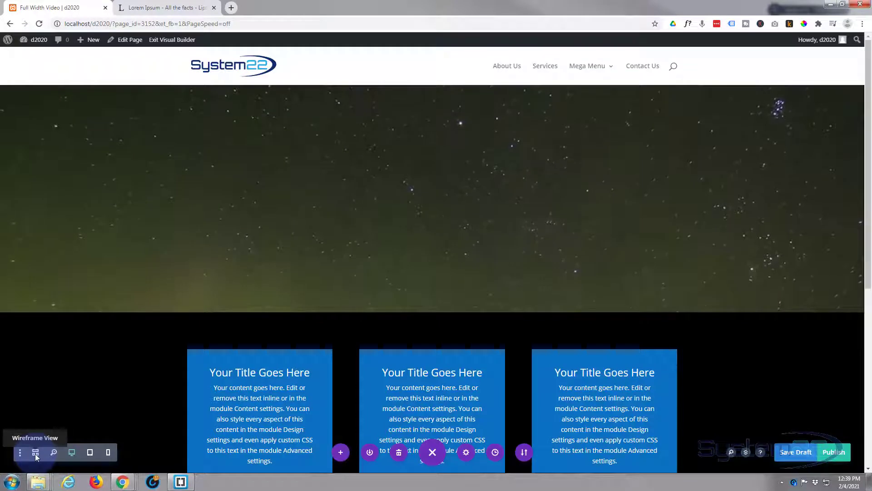
pyautogui.click(36, 453)
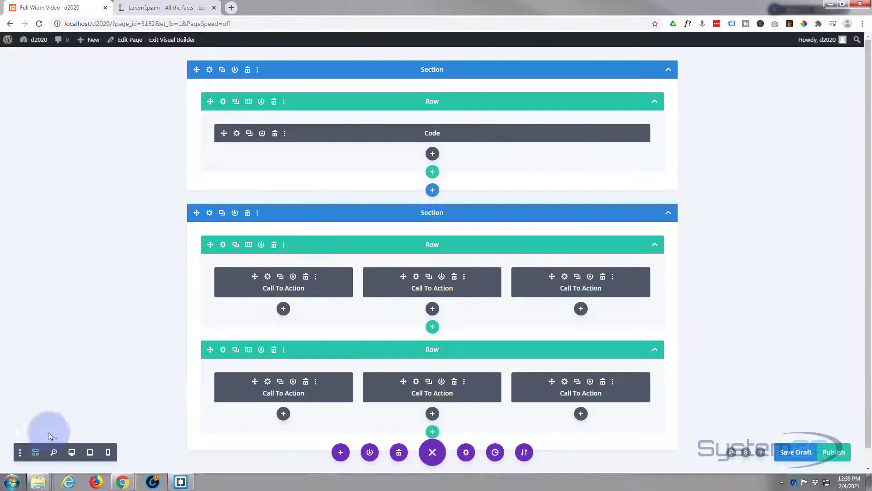
# - Set stars.jpg from the media library as the first section's background image and save the section settings
pyautogui.click(209, 70)
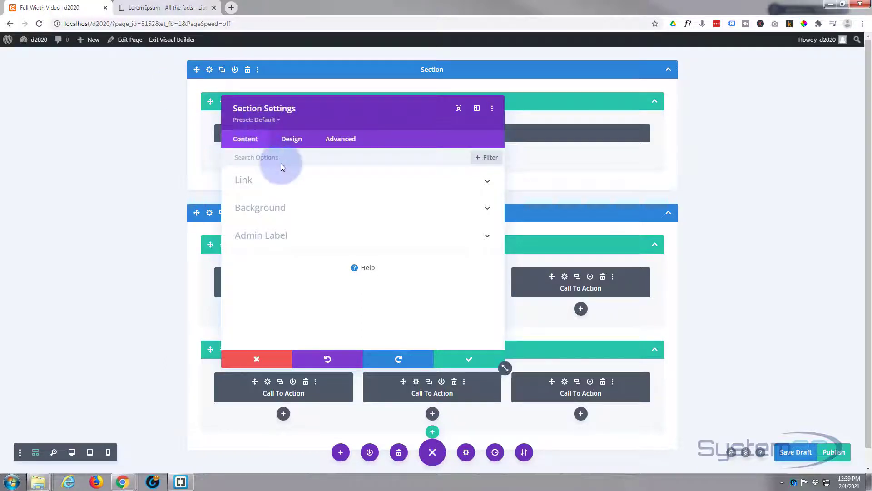
pyautogui.click(326, 208)
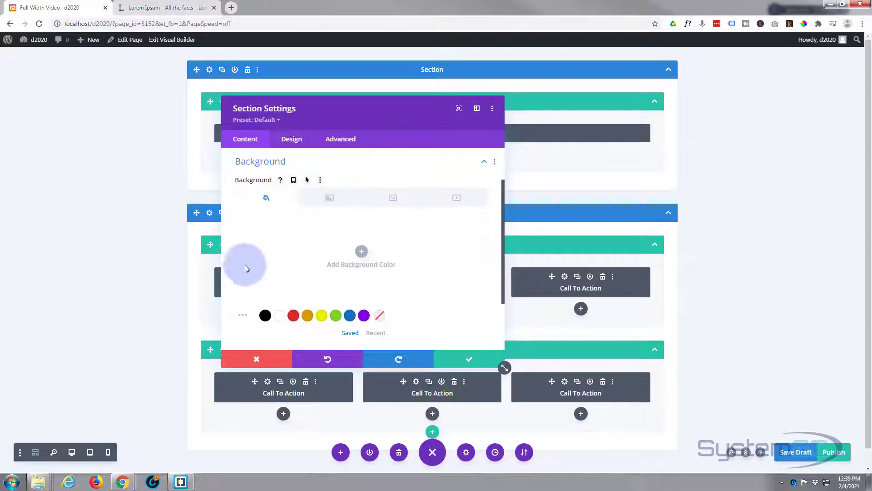
pyautogui.click(395, 198)
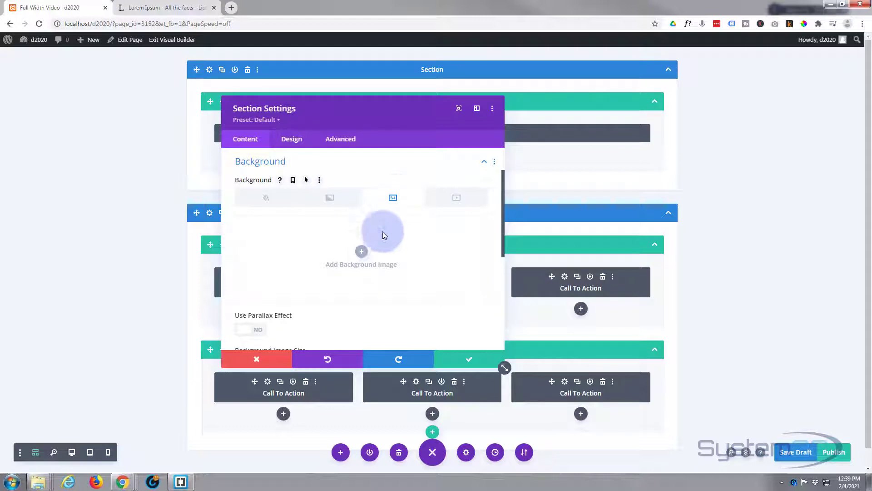
pyautogui.click(362, 254)
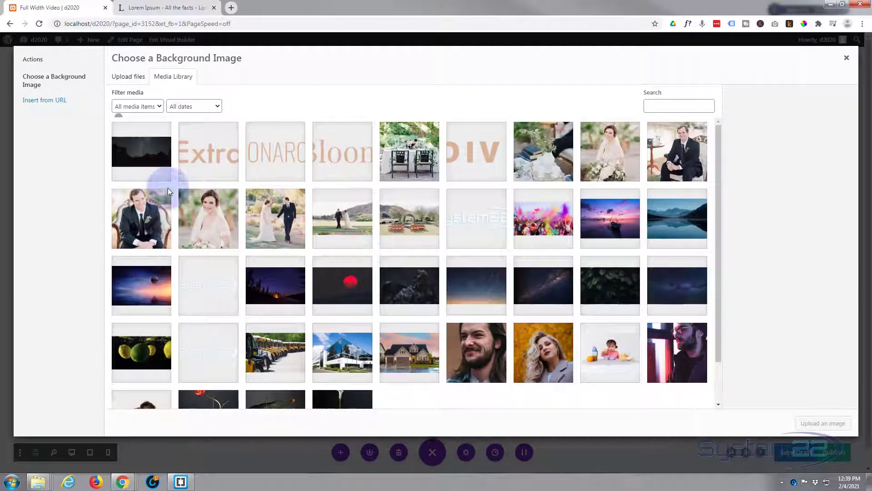
pyautogui.click(138, 152)
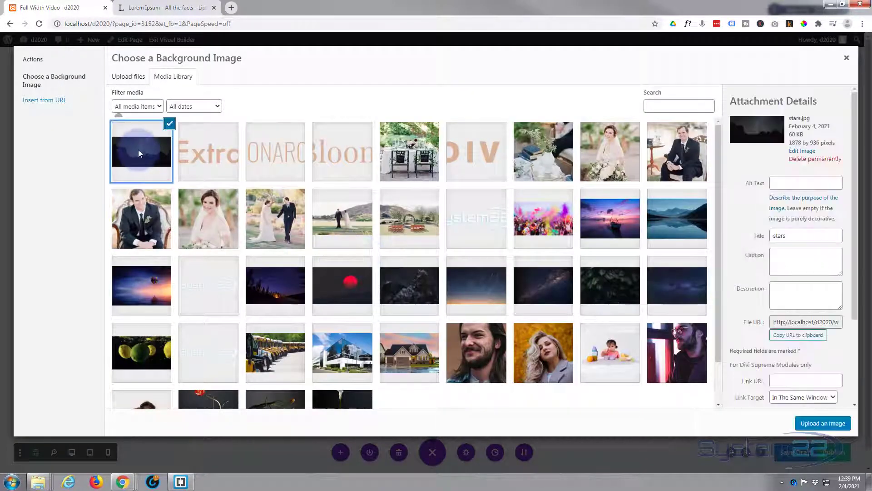
pyautogui.click(814, 422)
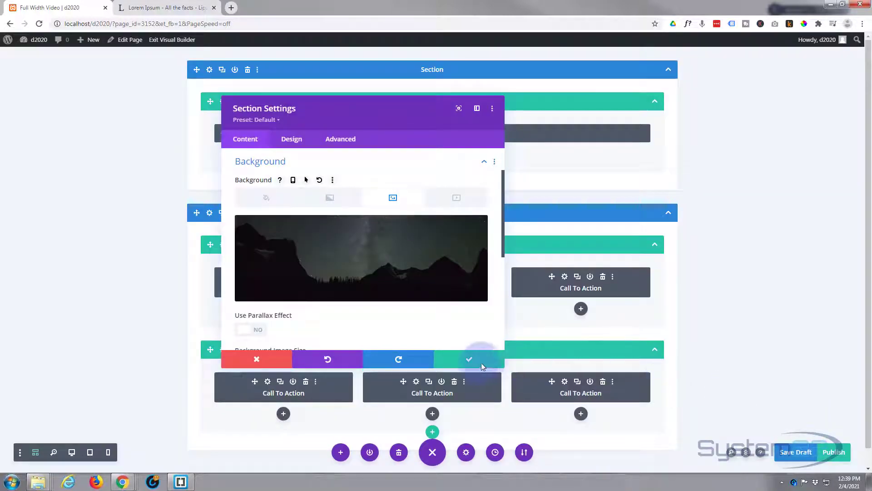
pyautogui.click(467, 358)
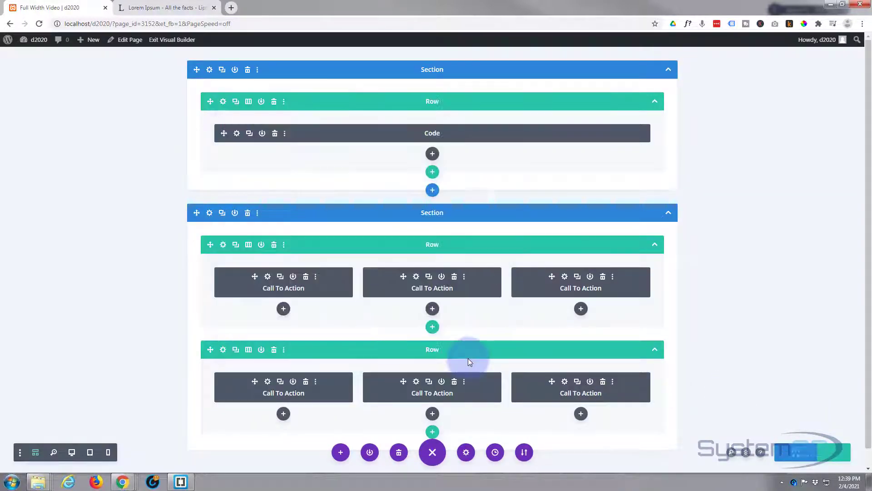
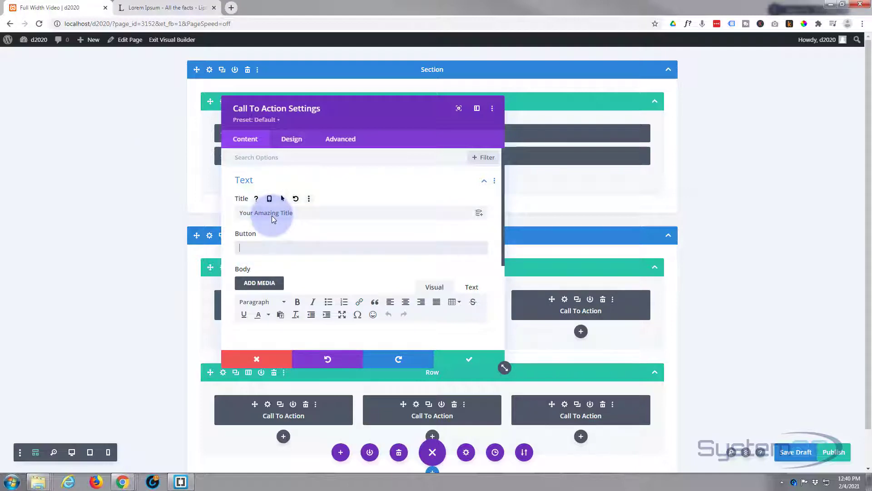
# - Set the Call To Action's button text to "Blast Off" and fill its body with the "Maecenas nunc dolor… feugiat non ligula." passage copied from the Lorem Ipsum page
pyautogui.write('Blast Off')
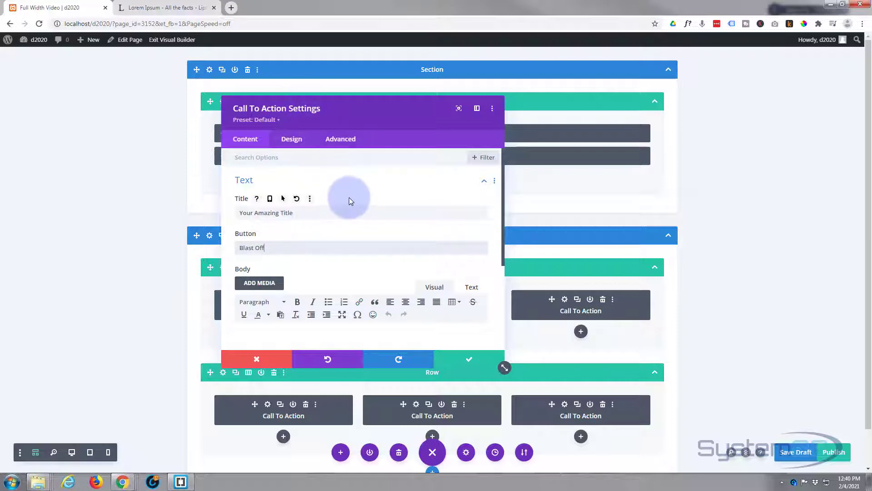
pyautogui.scroll(-3, 350, 197)
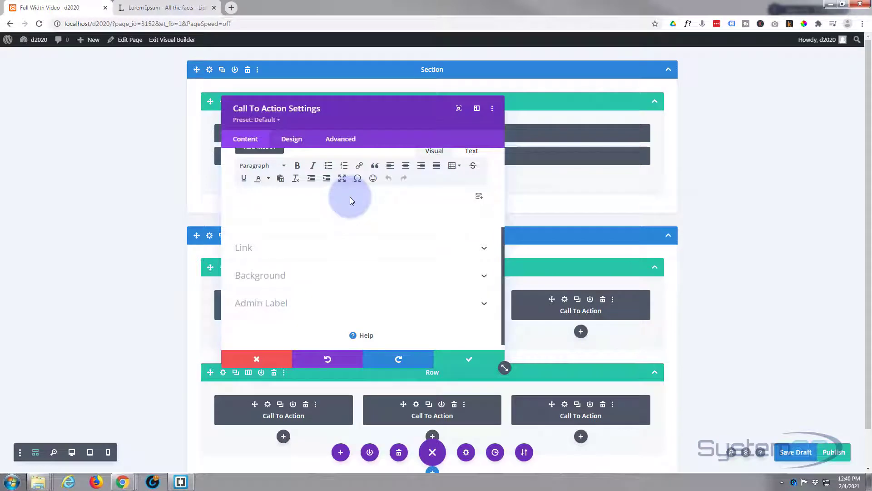
pyautogui.scroll(1, 350, 197)
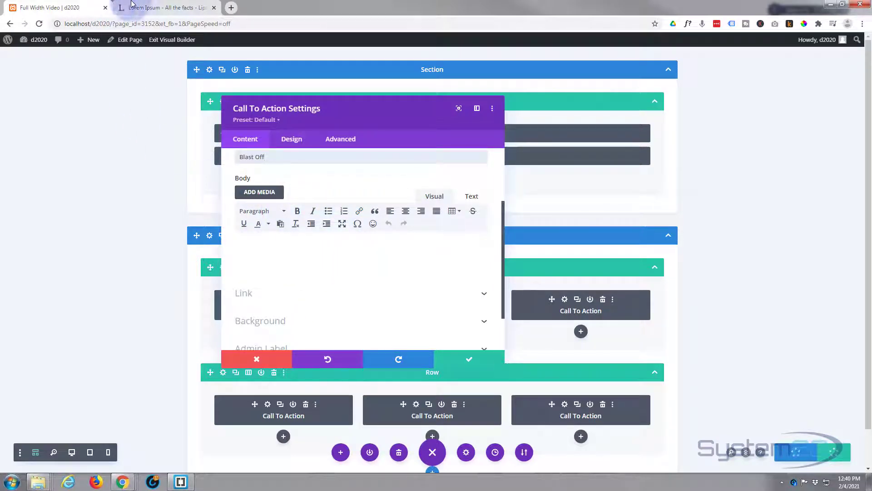
pyautogui.click(162, 8)
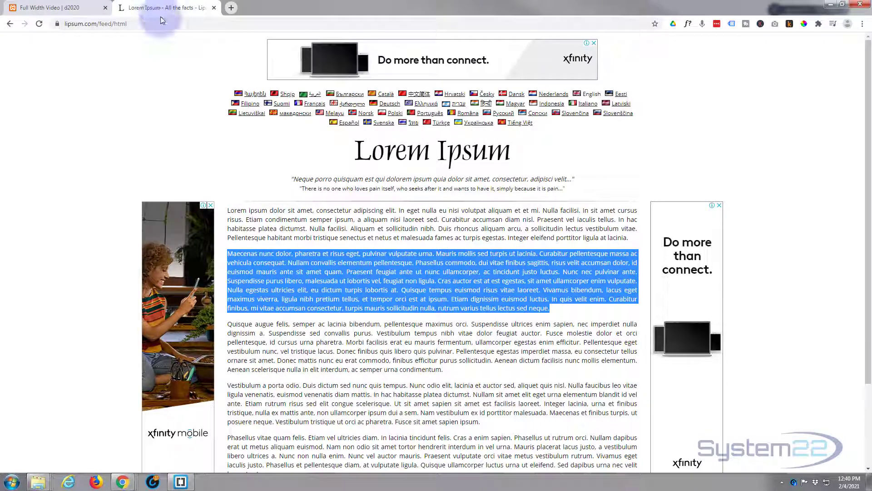
pyautogui.click(248, 268)
pyautogui.moveTo(227, 253); pyautogui.dragTo(439, 284)
pyautogui.hotkey('ctrl', 'c')
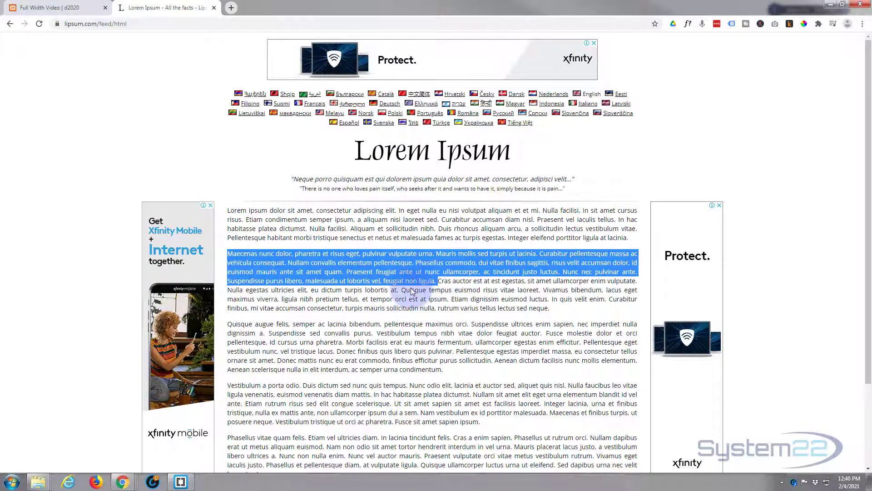
pyautogui.click(64, 7)
pyautogui.click(261, 245)
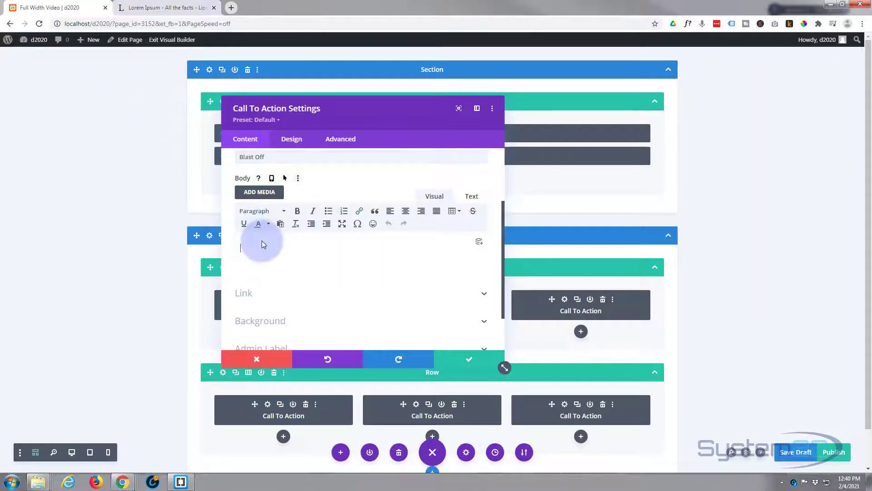
pyautogui.hotkey('ctrl', 'v')
# - Set the Call To Action's button link URL to # and save the module settings
pyautogui.moveTo(451, 120); pyautogui.dragTo(626, 108)
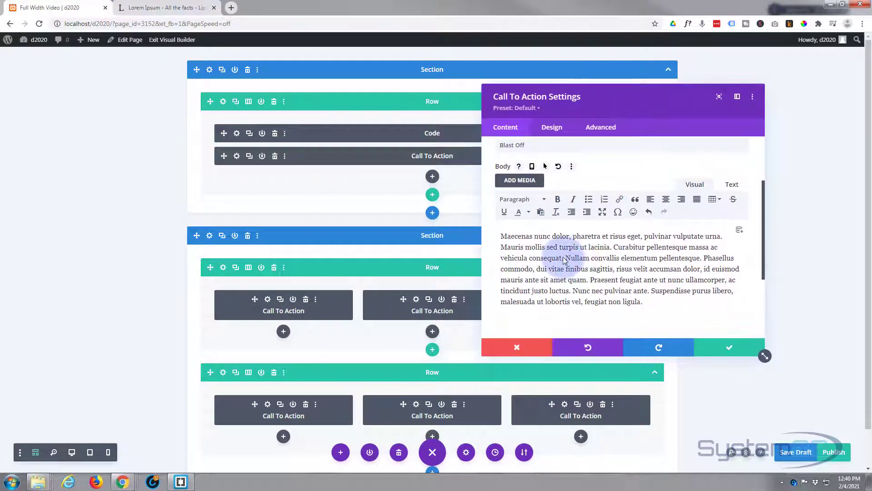
pyautogui.scroll(-3, 563, 250)
pyautogui.click(545, 230)
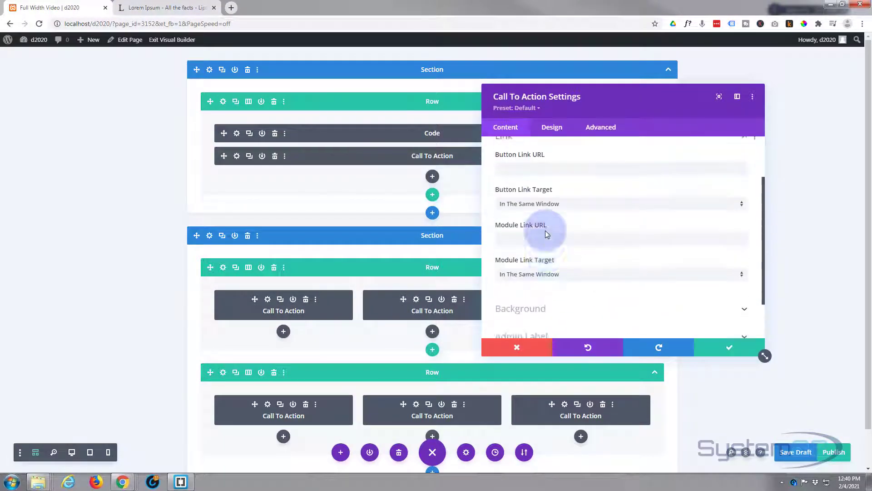
pyautogui.click(517, 182)
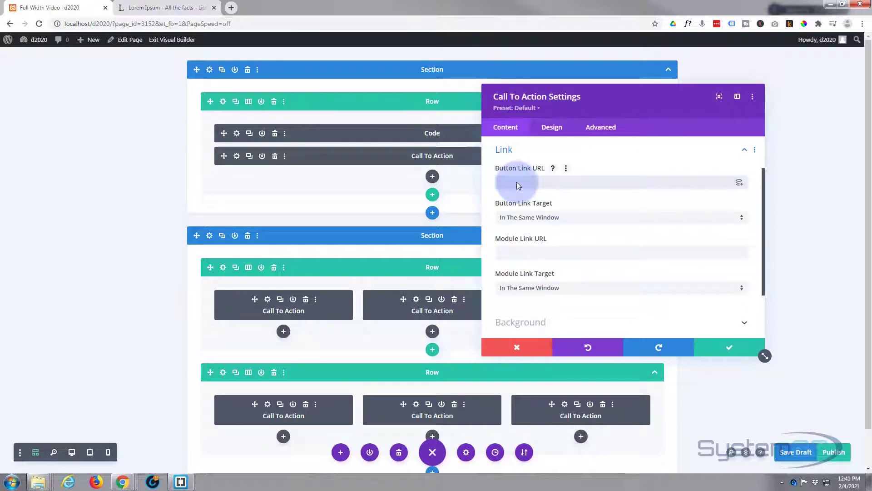
pyautogui.write('#')
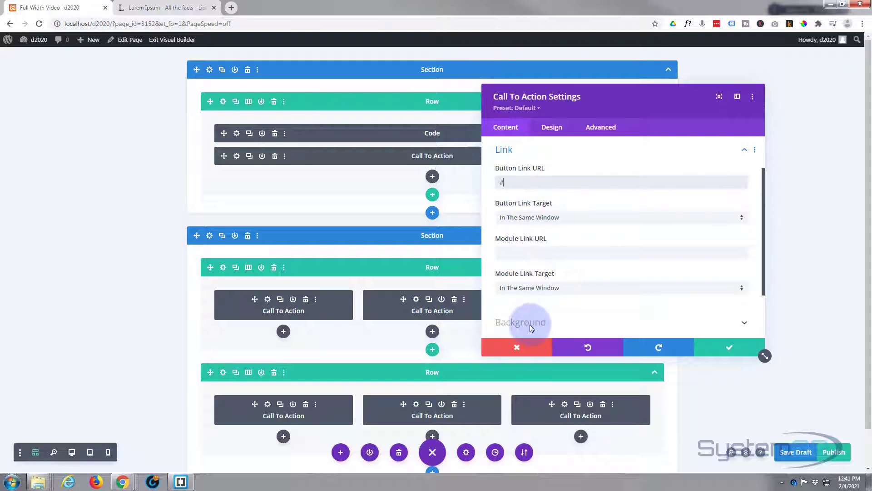
pyautogui.click(720, 348)
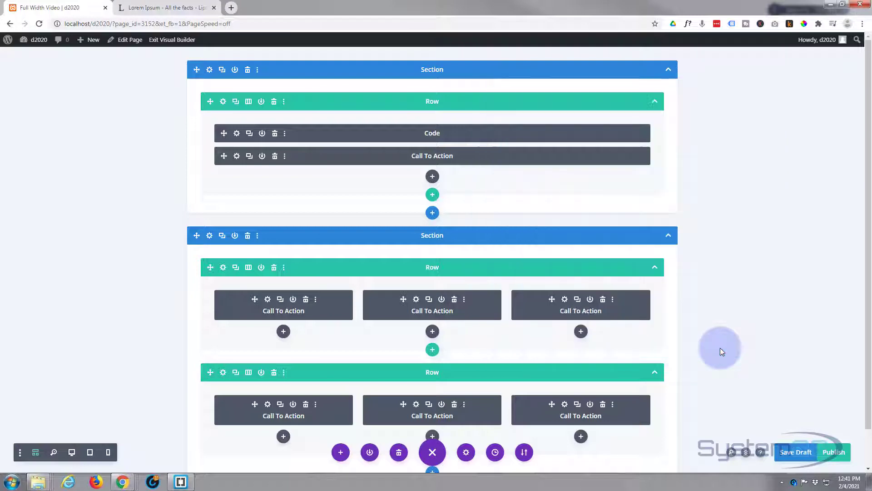
# - Preview the page in desktop view and check how the call to action sits relative to the video header
pyautogui.click(70, 452)
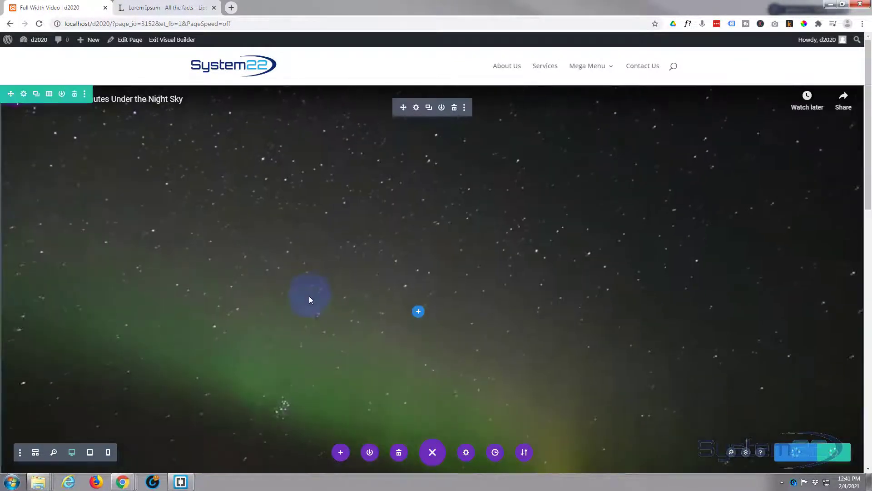
pyautogui.scroll(-3, 271, 394)
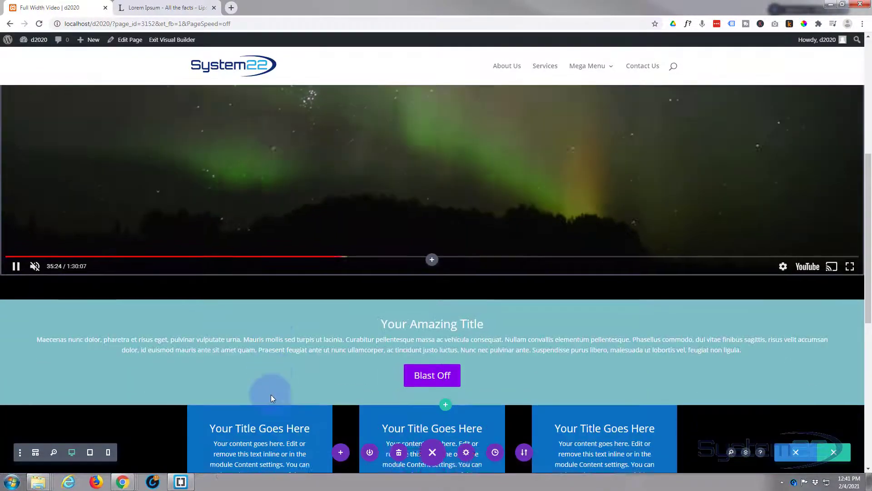
pyautogui.scroll(-5, 313, 358)
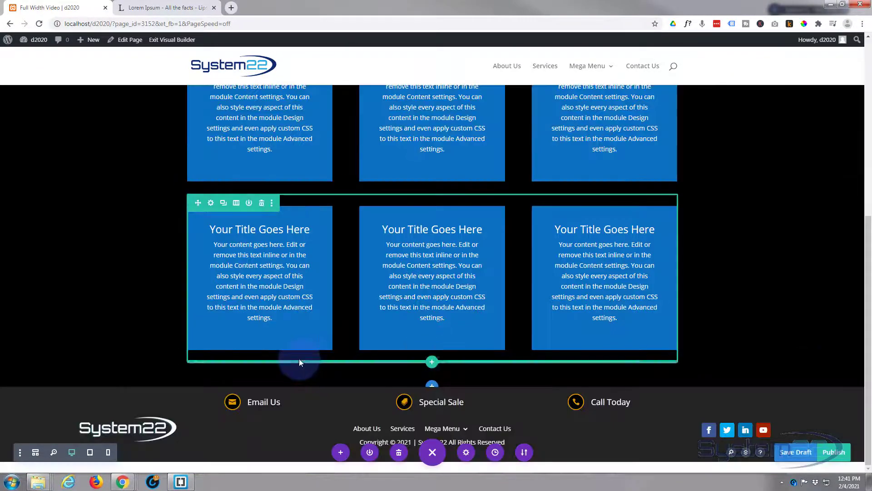
pyautogui.scroll(3, 299, 359)
pyautogui.scroll(2, 299, 359)
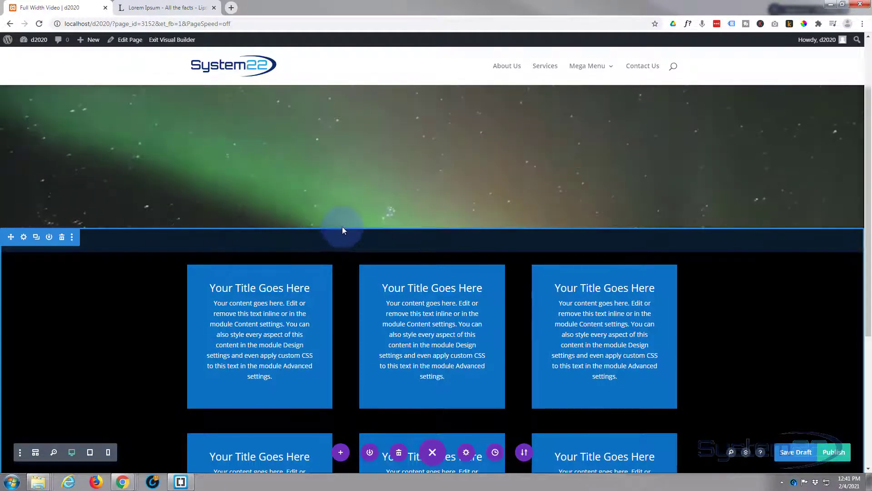
pyautogui.scroll(5, 341, 217)
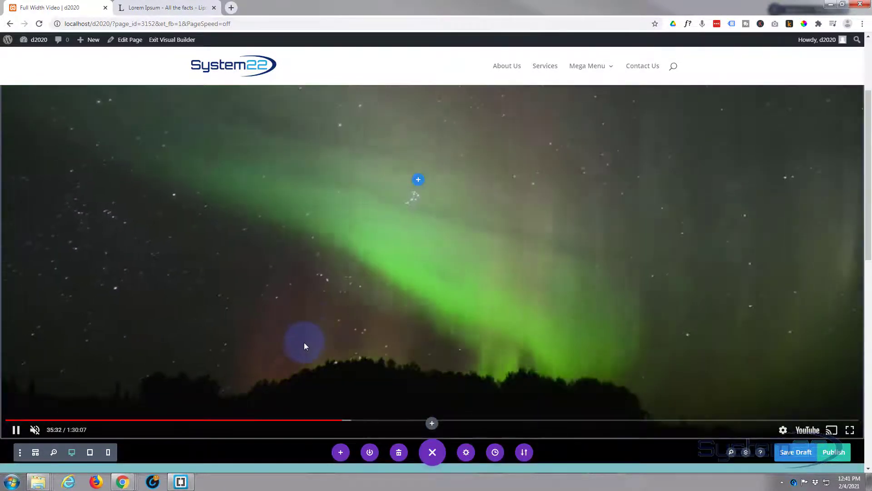
pyautogui.scroll(-3, 304, 342)
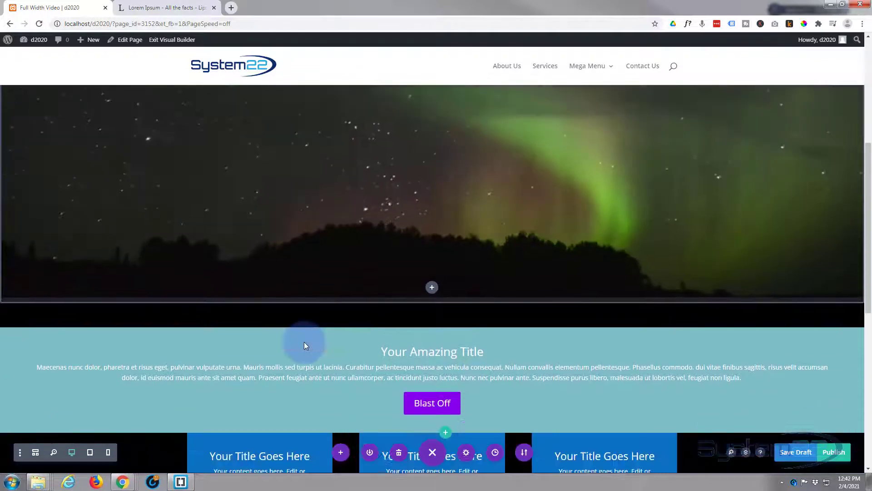
# - Remove the background color of the "Your Amazing Title" call to action and check the video section on the page
pyautogui.moveTo(304, 343)
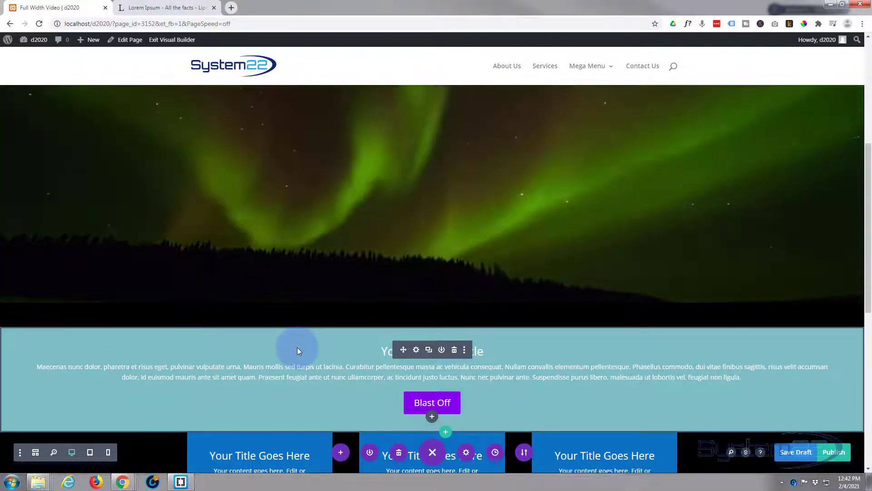
pyautogui.click(417, 351)
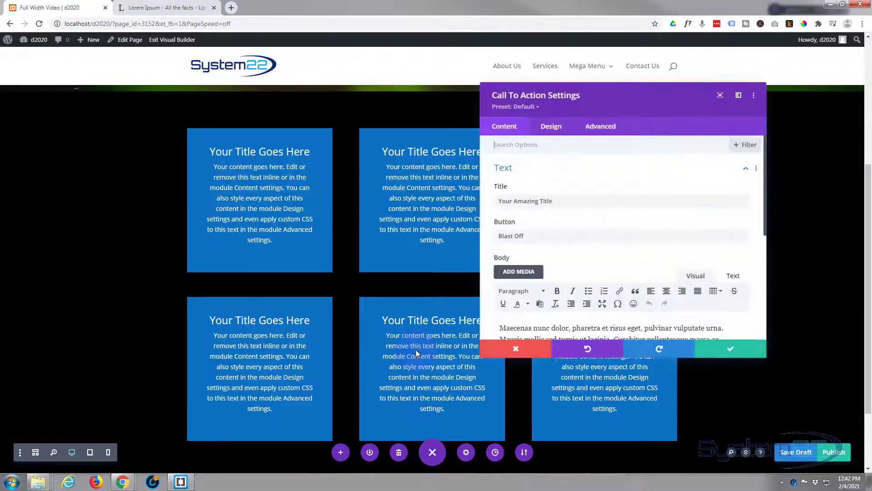
pyautogui.click(503, 128)
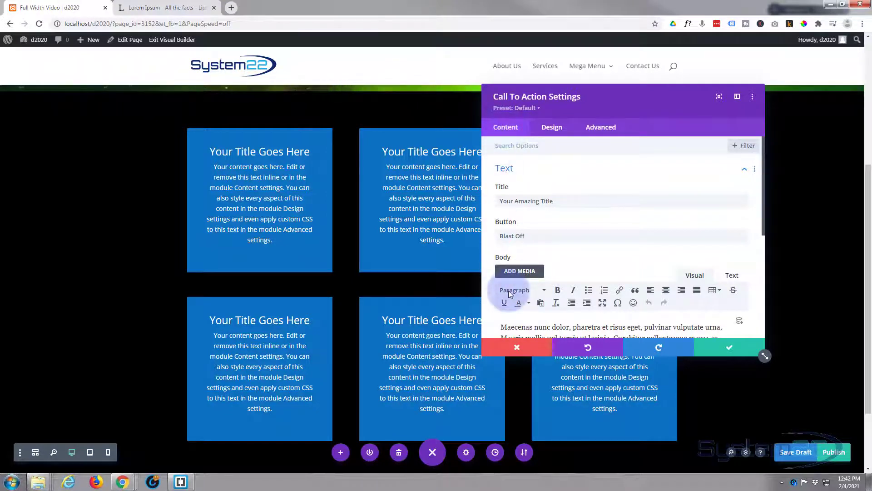
pyautogui.scroll(-3, 508, 290)
pyautogui.scroll(-2, 508, 290)
pyautogui.click(574, 281)
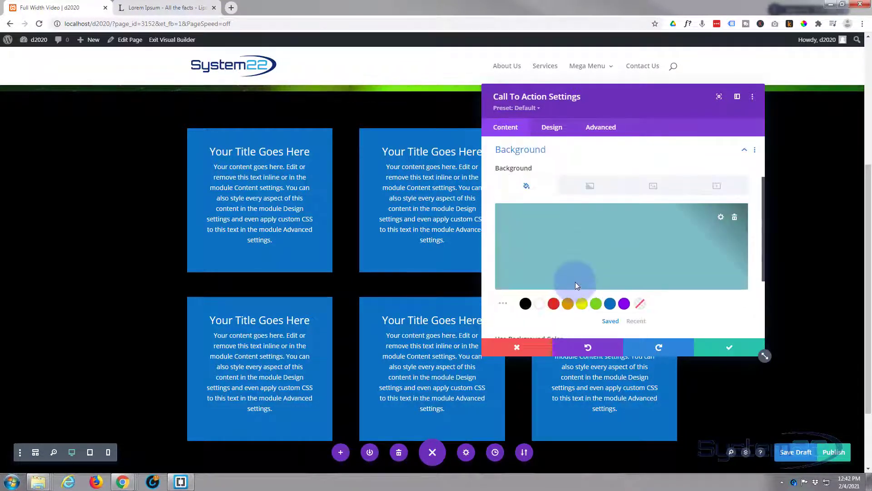
pyautogui.click(735, 217)
pyautogui.click(161, 288)
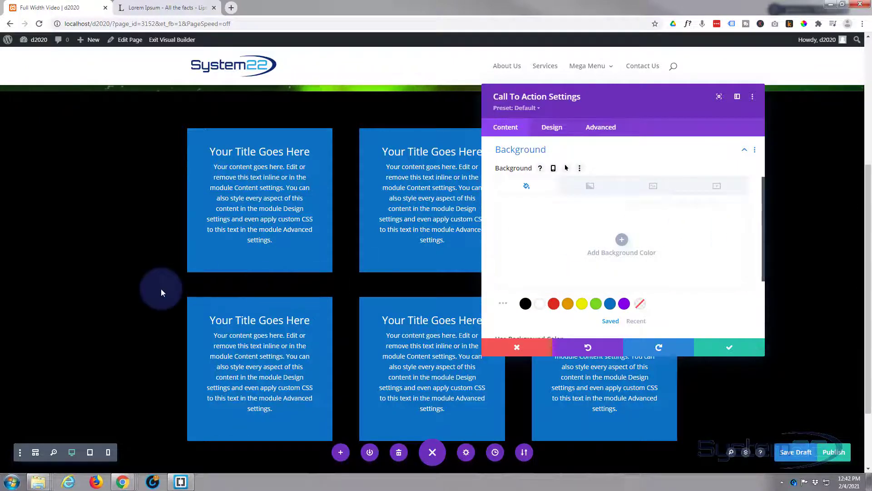
pyautogui.scroll(2, 158, 289)
pyautogui.scroll(3, 156, 290)
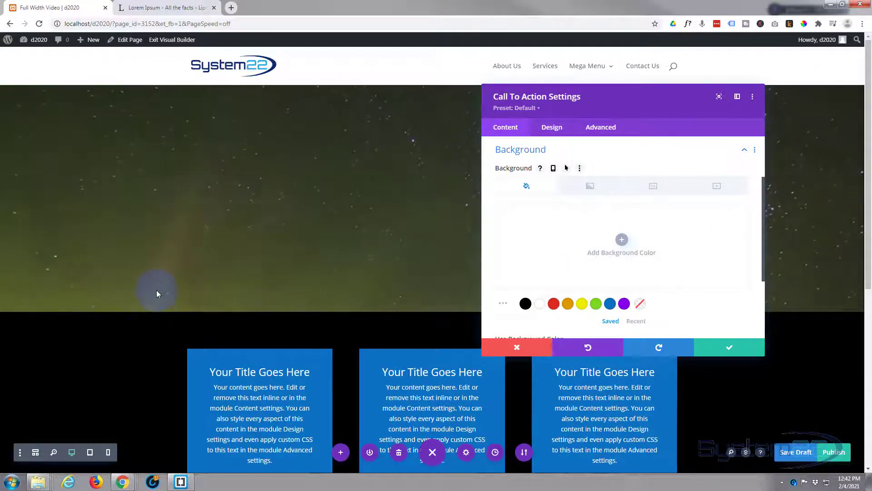
# - Switch the page to wireframe view and set the Call To Action's linked left and right desktop padding to 20%
pyautogui.click(35, 452)
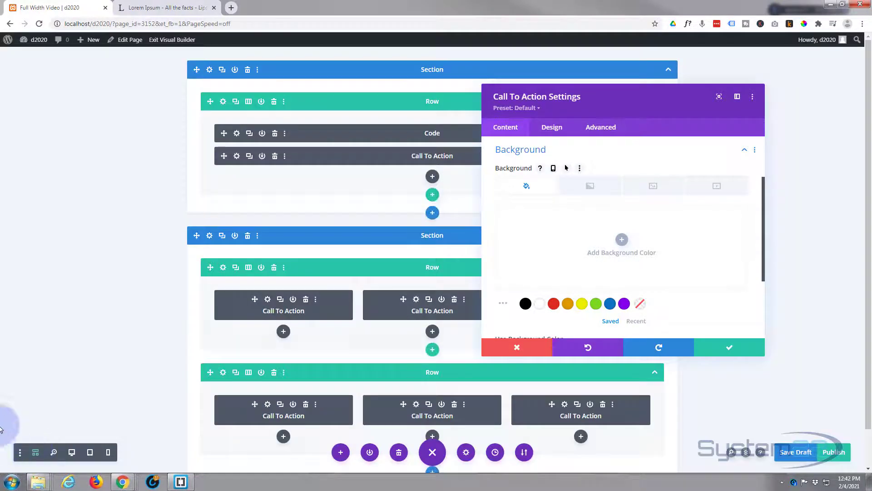
pyautogui.click(574, 196)
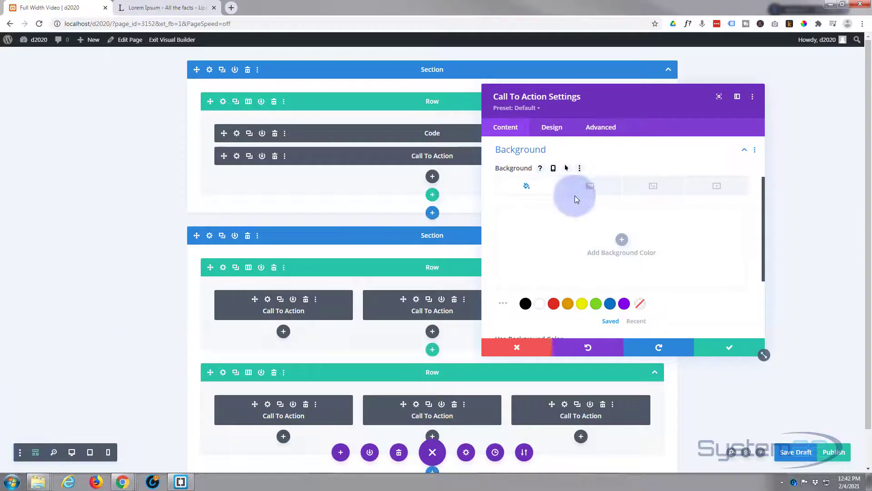
pyautogui.click(550, 128)
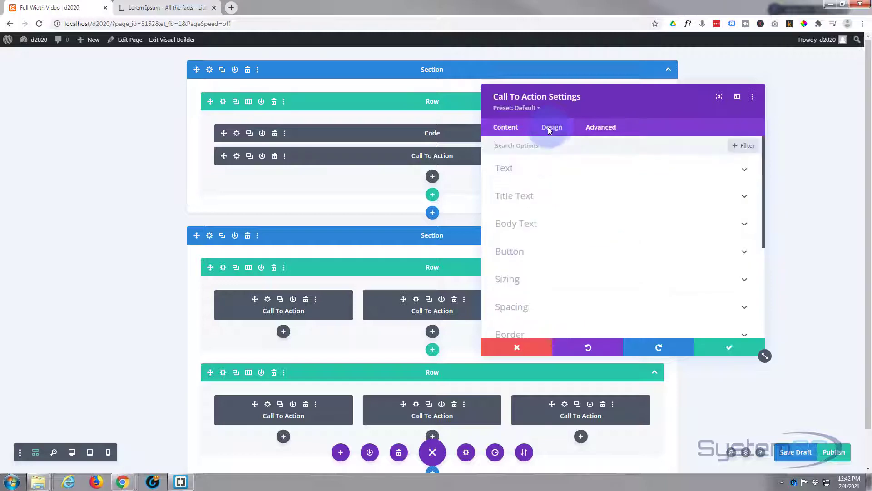
pyautogui.click(569, 307)
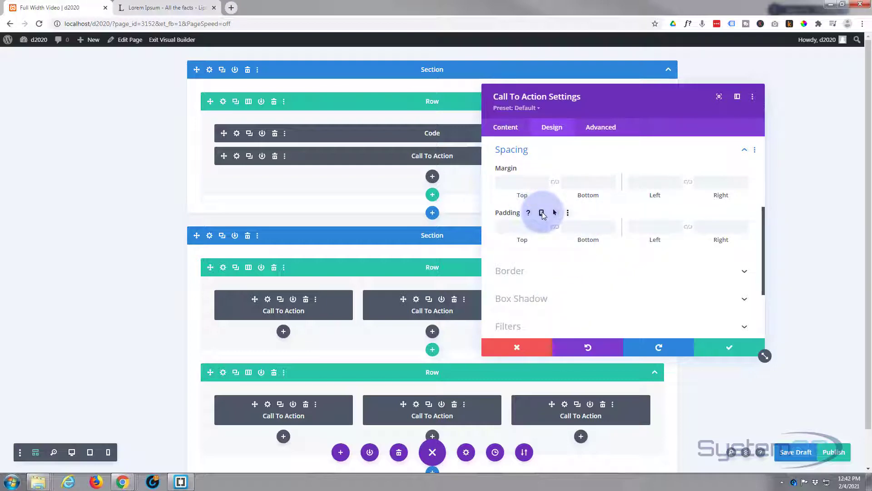
pyautogui.click(542, 214)
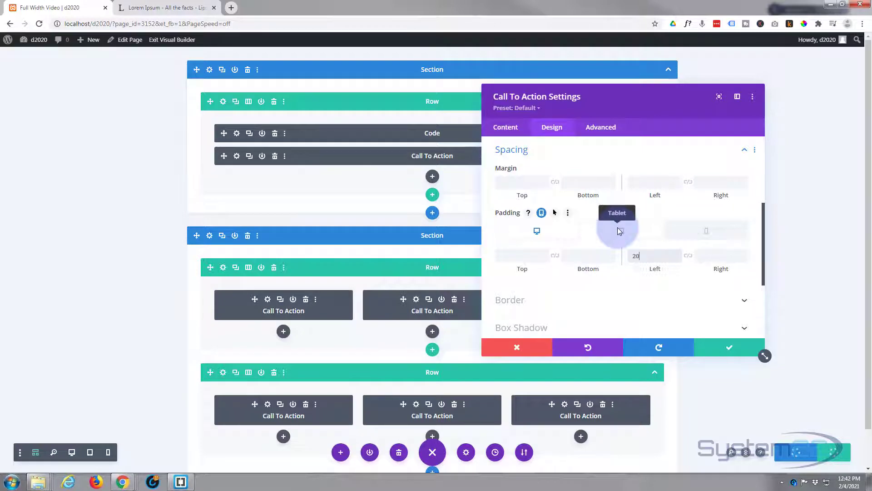
pyautogui.click(687, 257)
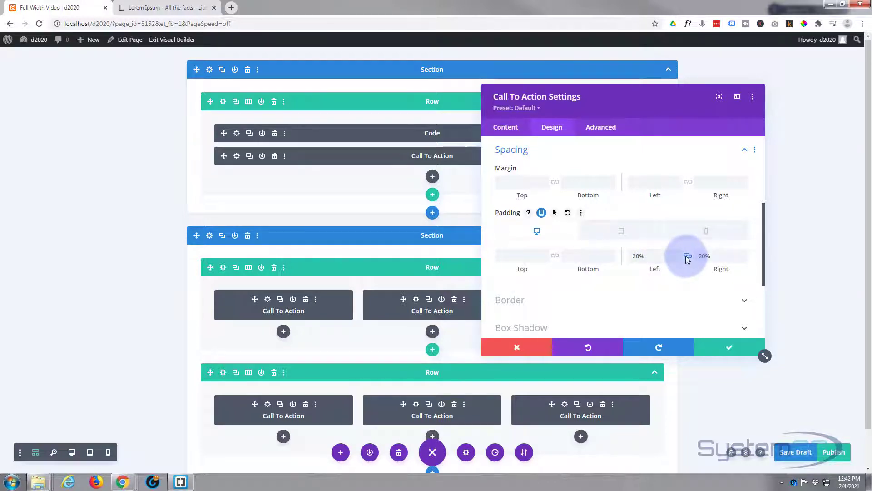
# - Set the Call To Action's left and right tablet padding to 10% and check the phone padding
pyautogui.click(622, 233)
pyautogui.click(632, 254)
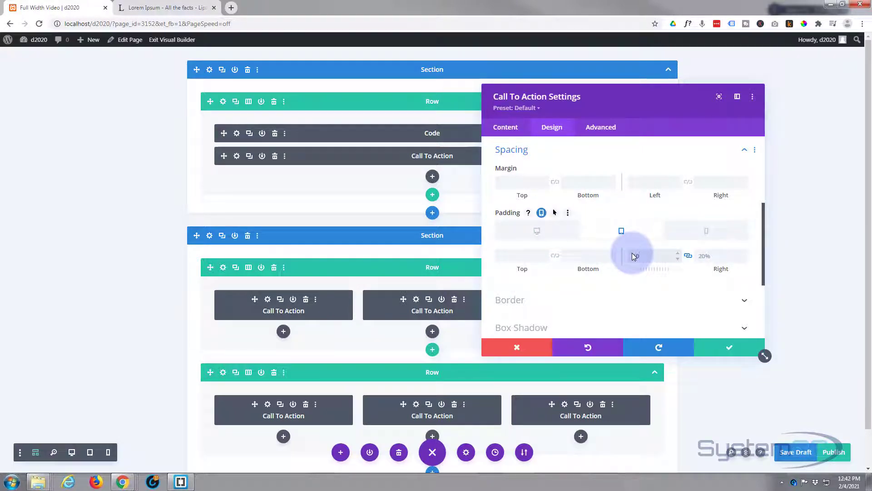
pyautogui.write('10%')
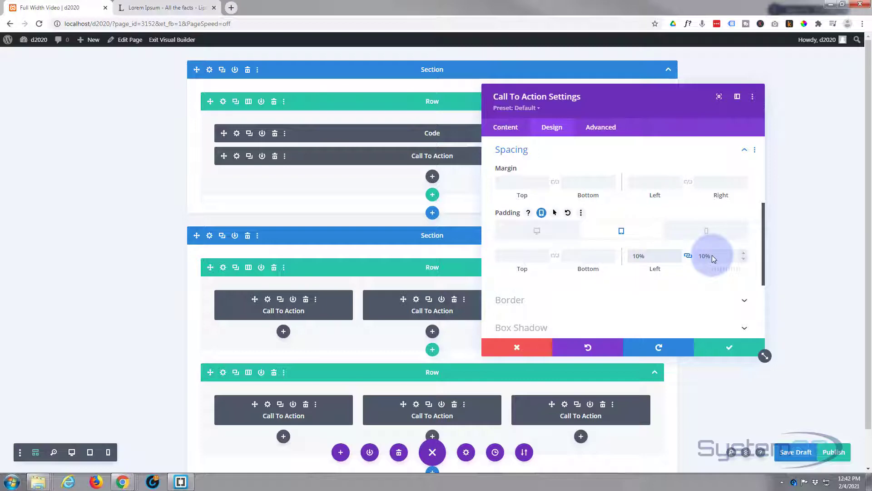
pyautogui.click(708, 230)
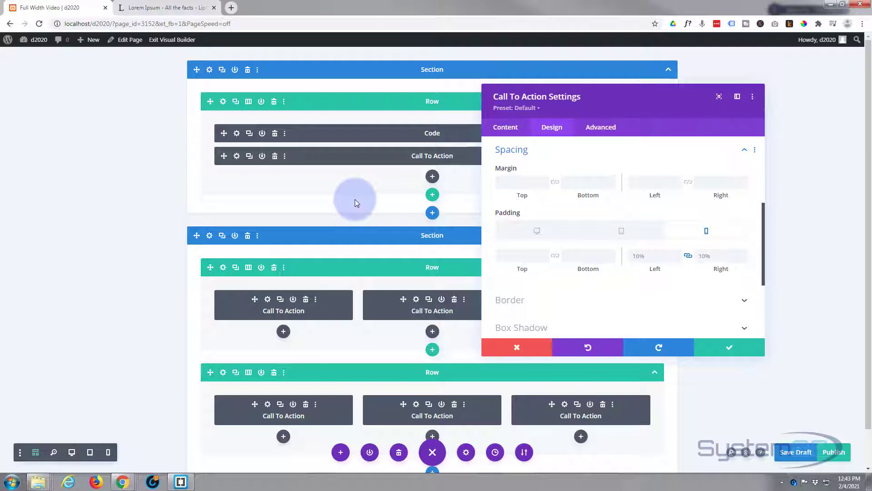
# - Return the page to desktop view and set the Call To Action's position to Absolute
pyautogui.click(598, 130)
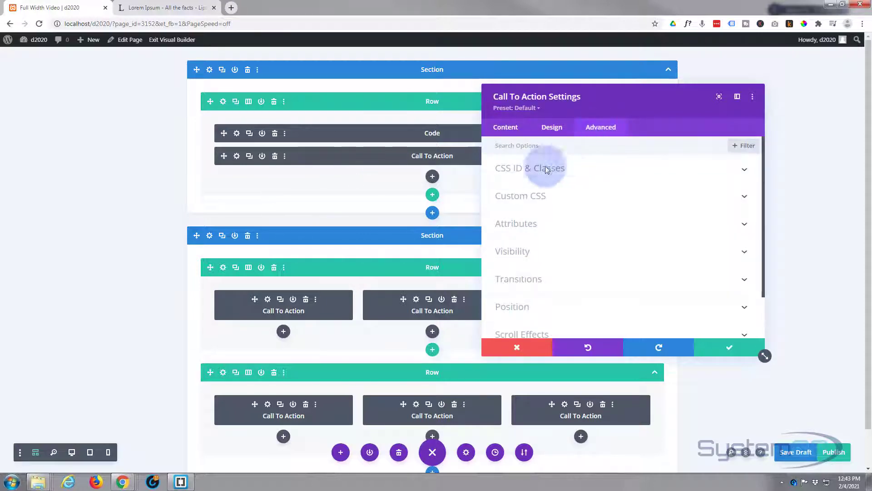
pyautogui.click(73, 451)
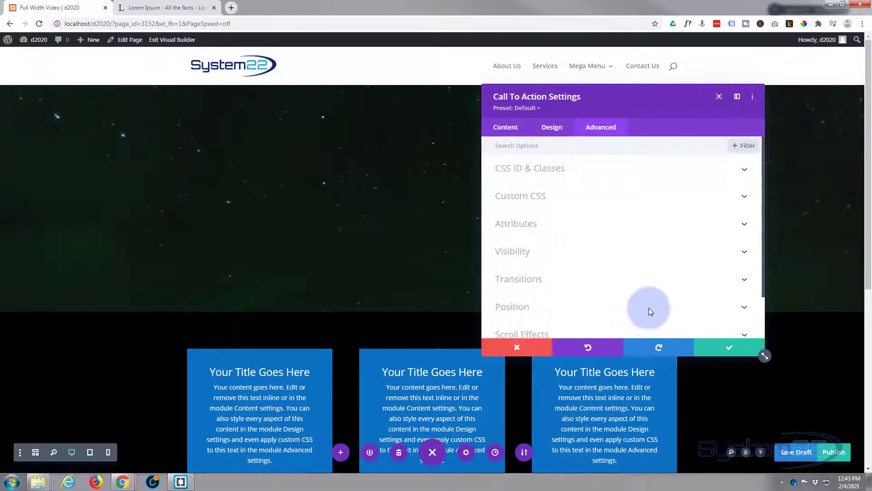
pyautogui.scroll(-2, 602, 239)
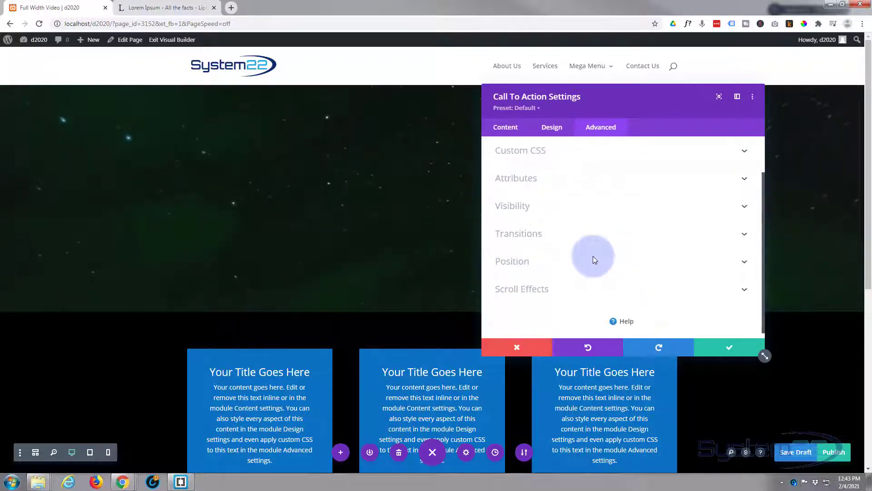
pyautogui.click(585, 262)
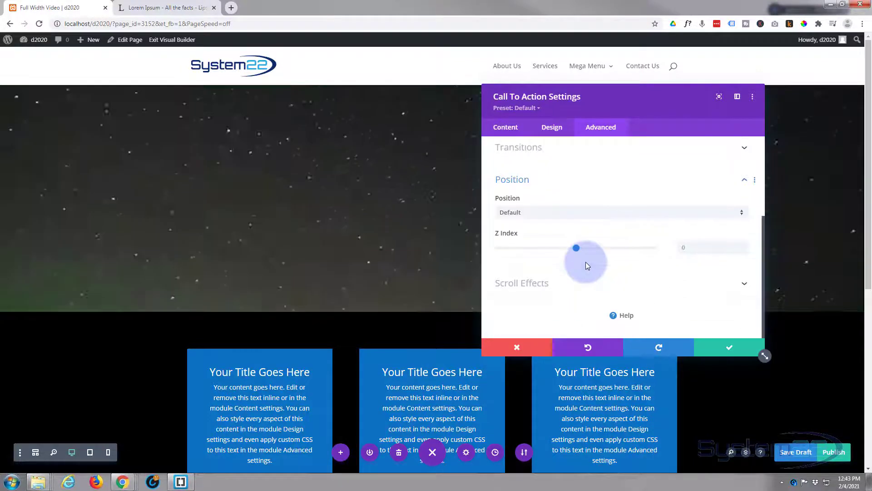
pyautogui.click(565, 212)
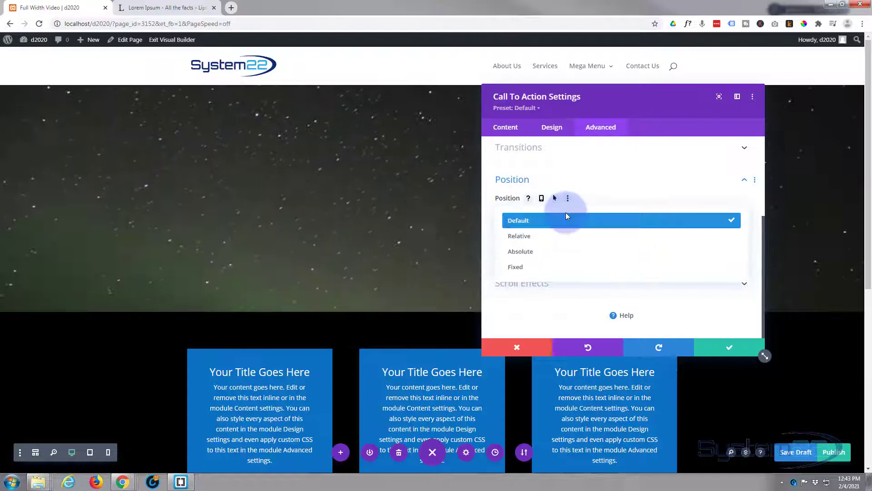
pyautogui.click(555, 249)
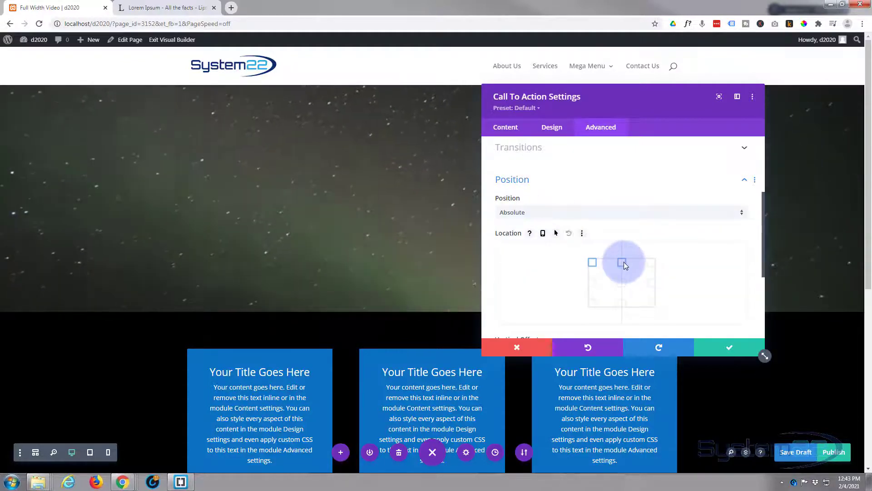
# - Anchor the Call To Action at the top-center location with a Z index of 114 and a vertical offset of 215px
pyautogui.click(623, 261)
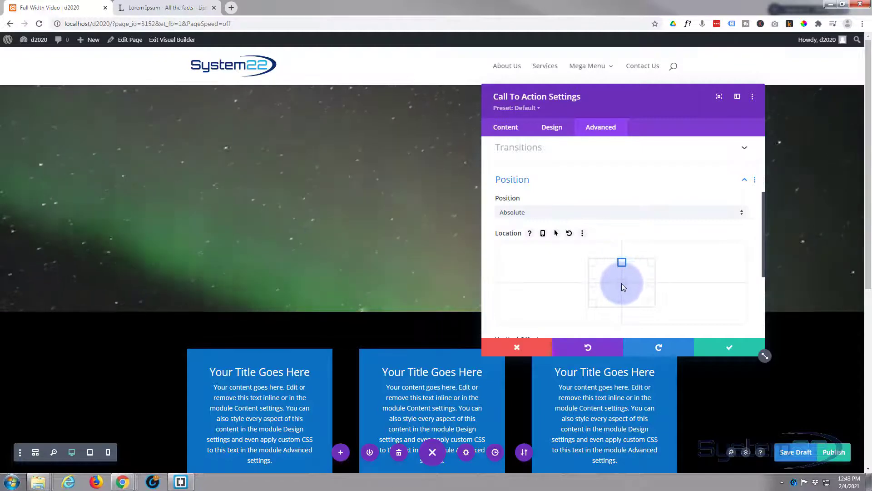
pyautogui.click(622, 282)
pyautogui.scroll(-2, 623, 276)
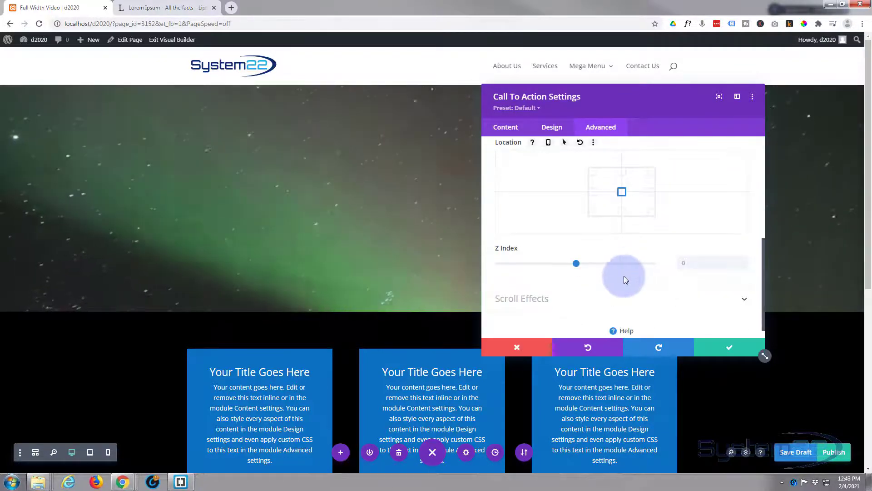
pyautogui.moveTo(574, 261); pyautogui.dragTo(593, 262)
pyautogui.click(621, 172)
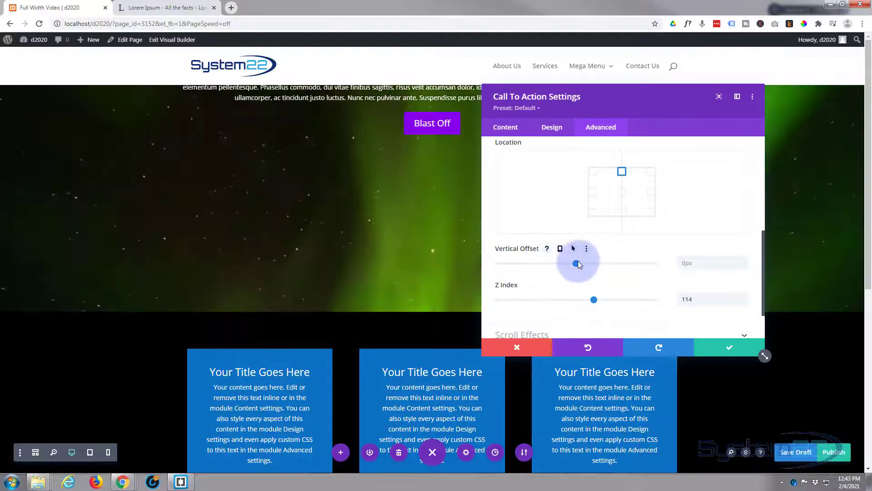
pyautogui.moveTo(571, 263); pyautogui.dragTo(593, 264)
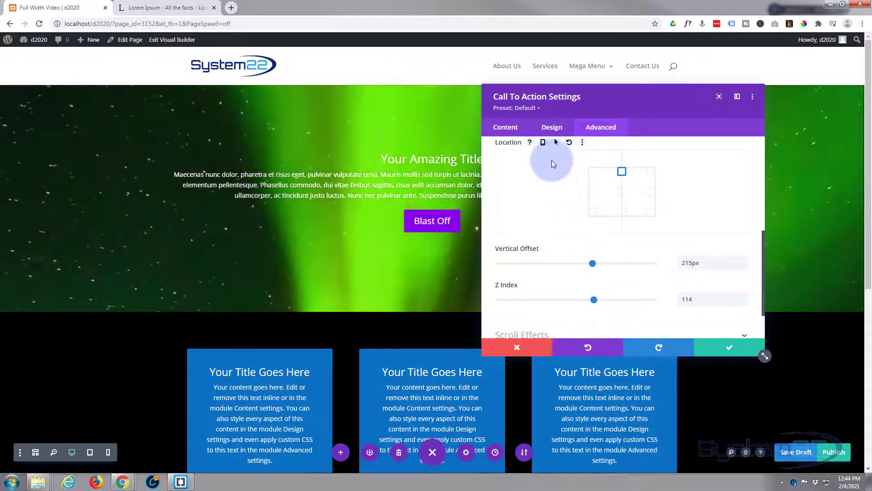
# - Make the Call To Action's title text bold and set its size to 33px
pyautogui.click(552, 126)
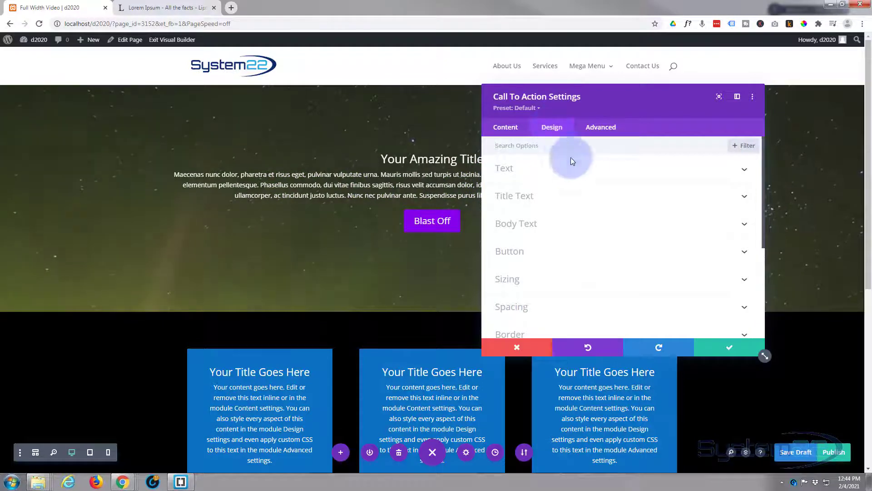
pyautogui.click(572, 195)
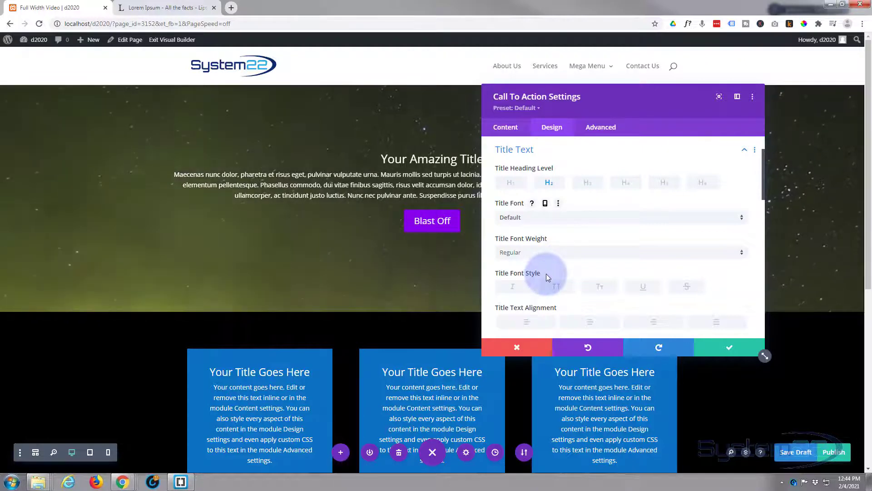
pyautogui.click(538, 249)
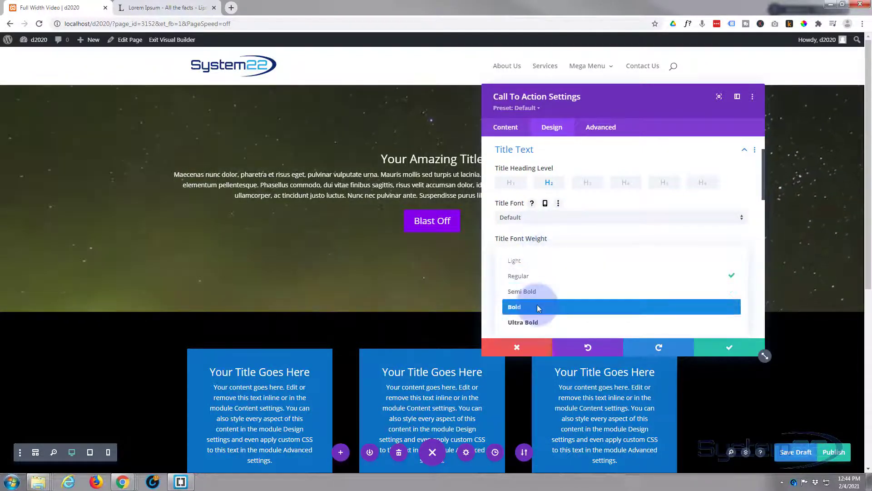
pyautogui.click(537, 305)
pyautogui.scroll(-2, 570, 286)
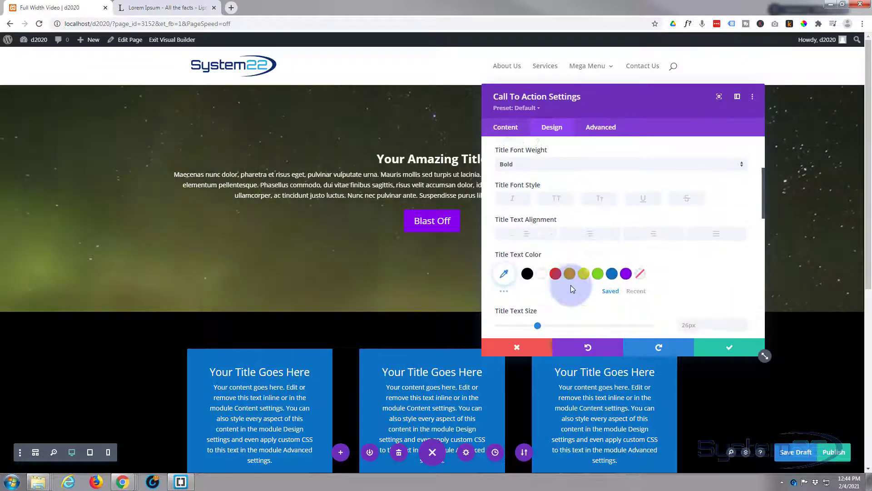
pyautogui.moveTo(540, 321); pyautogui.dragTo(550, 323)
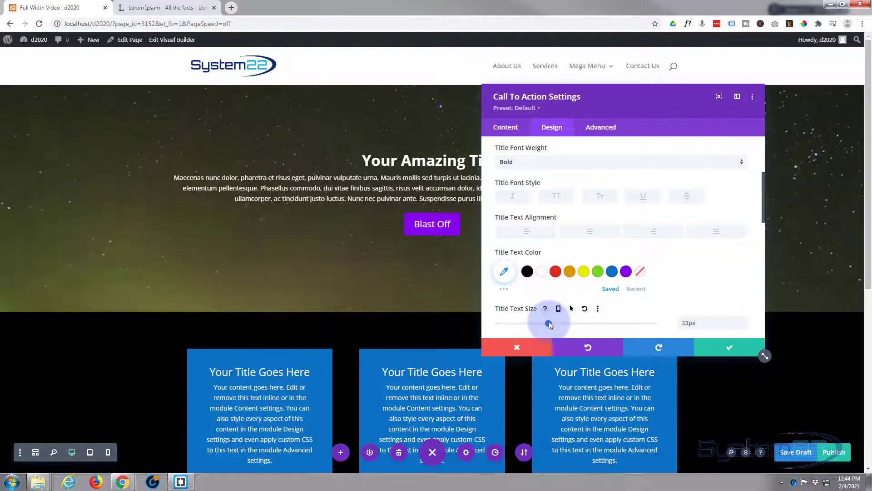
# - Reopen the Call To Action's position options and move the settings window aside to uncover the title
pyautogui.click(585, 130)
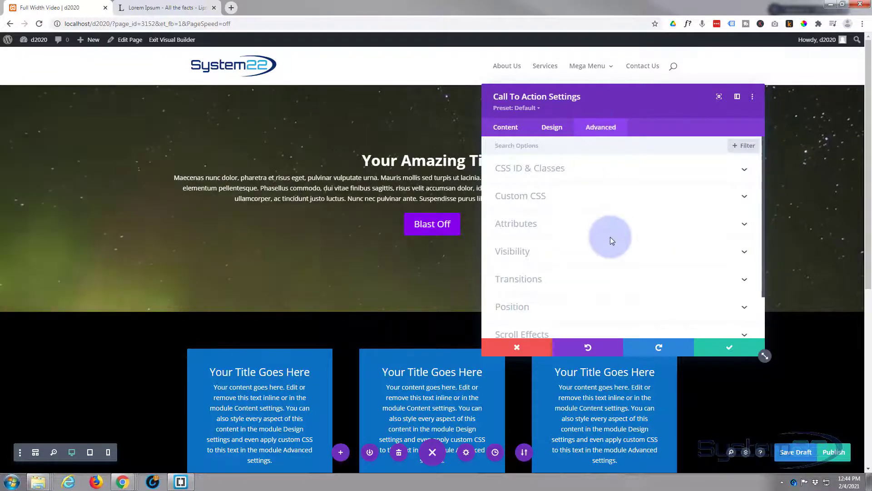
pyautogui.scroll(-2, 609, 237)
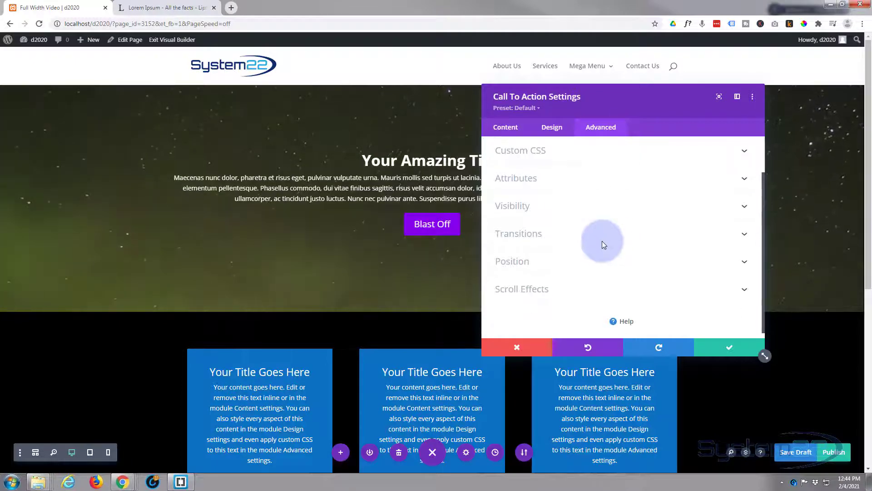
pyautogui.click(574, 261)
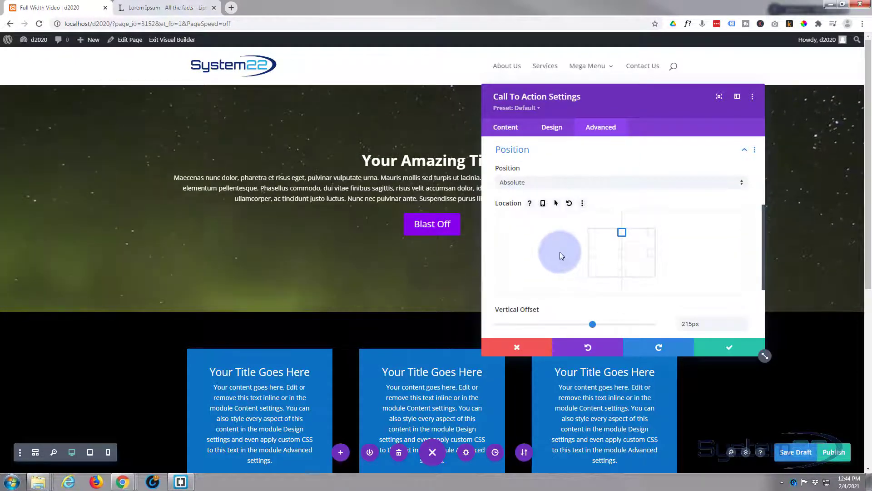
pyautogui.scroll(-2, 560, 251)
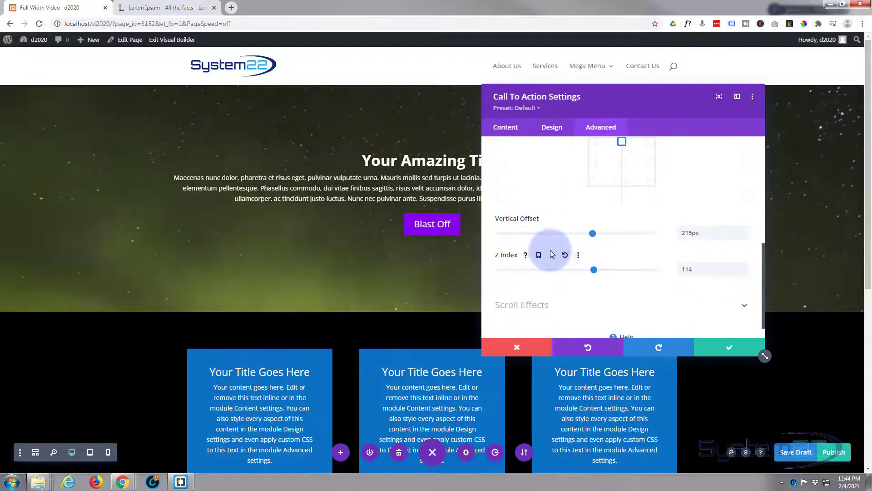
pyautogui.scroll(1, 550, 250)
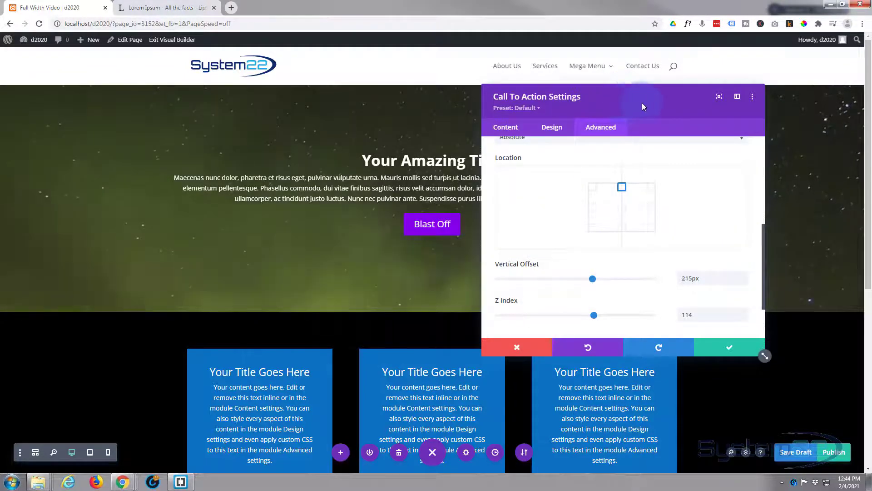
pyautogui.moveTo(642, 103); pyautogui.dragTo(735, 110)
# - Enable responsive values for the Call To Action's vertical offset and set the tablet offset to 63px
pyautogui.moveTo(631, 258)
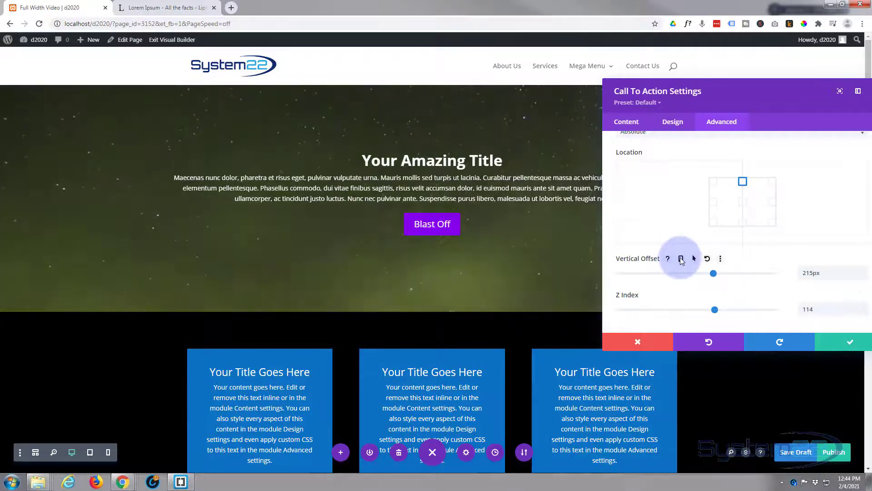
pyautogui.click(680, 259)
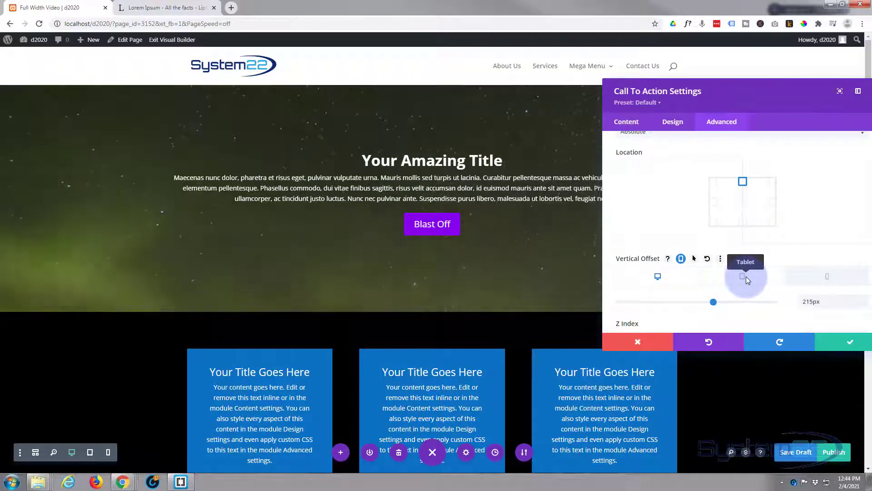
pyautogui.click(746, 277)
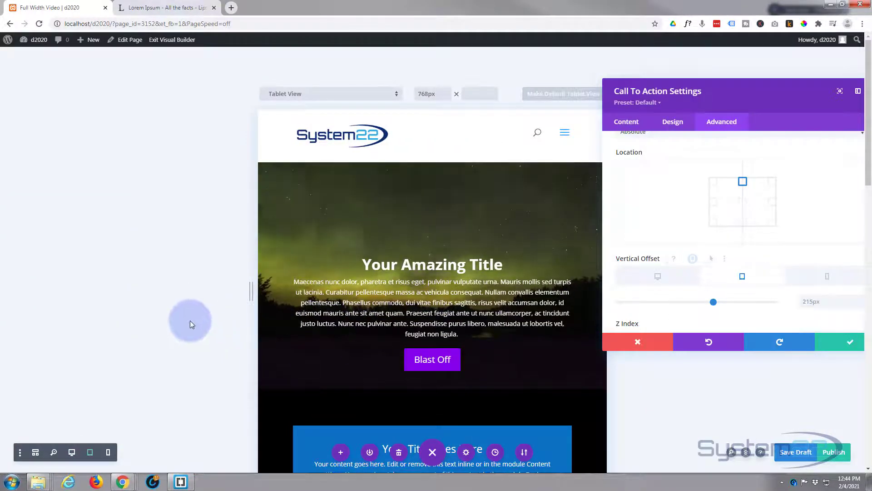
pyautogui.scroll(-1, 203, 319)
pyautogui.scroll(-1, 203, 320)
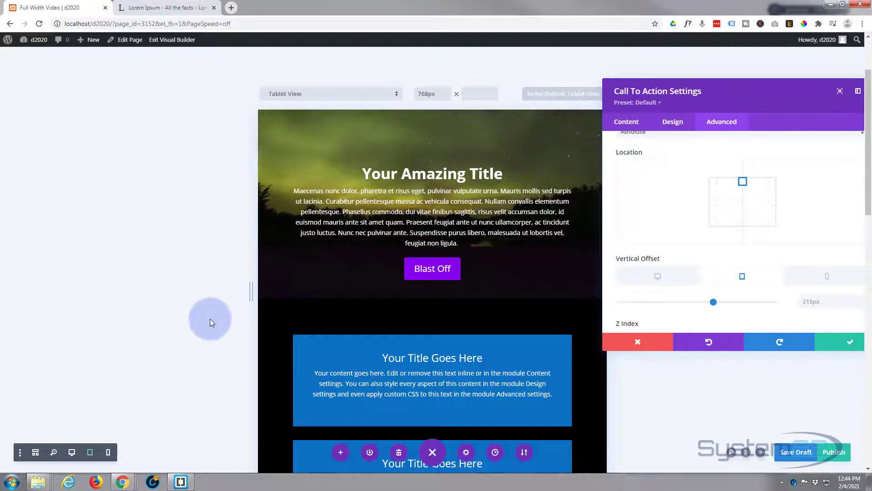
pyautogui.scroll(1, 210, 318)
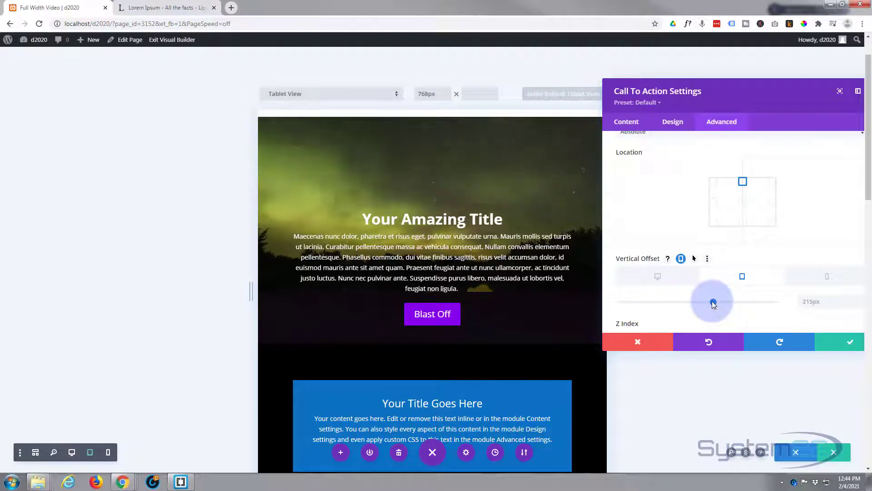
pyautogui.moveTo(712, 301); pyautogui.dragTo(702, 302)
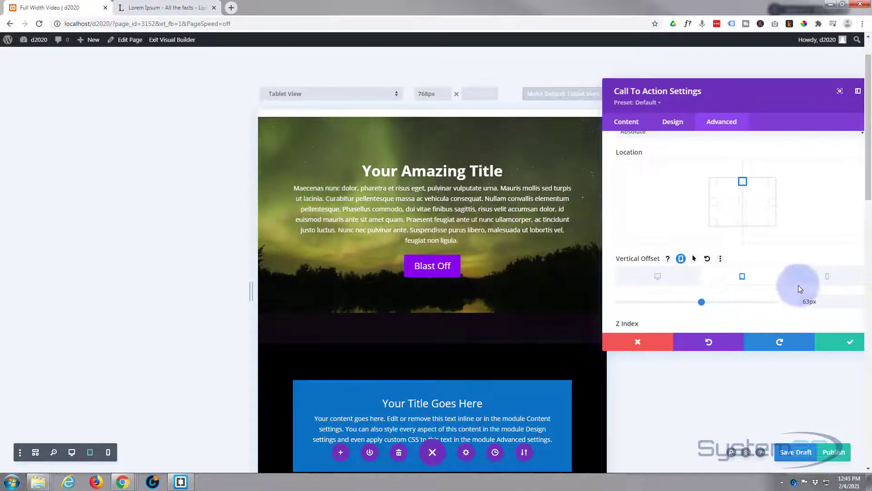
pyautogui.click(826, 275)
pyautogui.scroll(5, 439, 301)
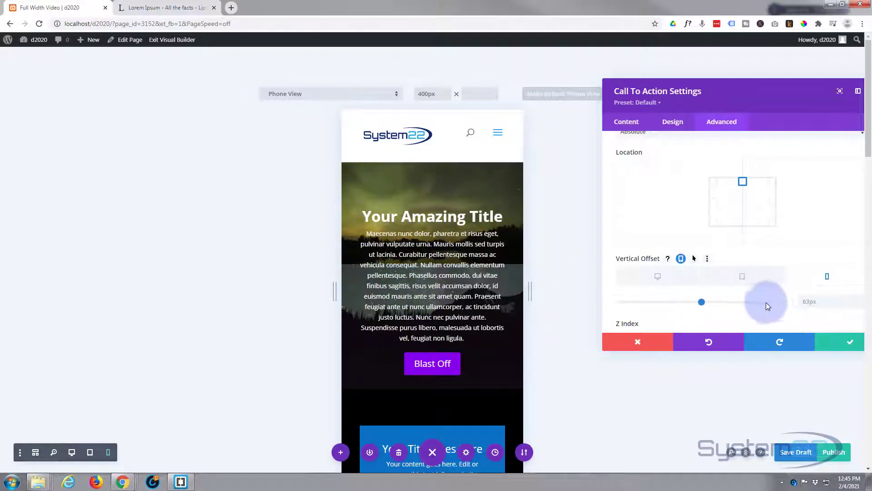
pyautogui.moveTo(702, 301)
pyautogui.mouseDown()
pyautogui.moveTo(691, 301)
pyautogui.moveTo(698, 301)
pyautogui.mouseUp()
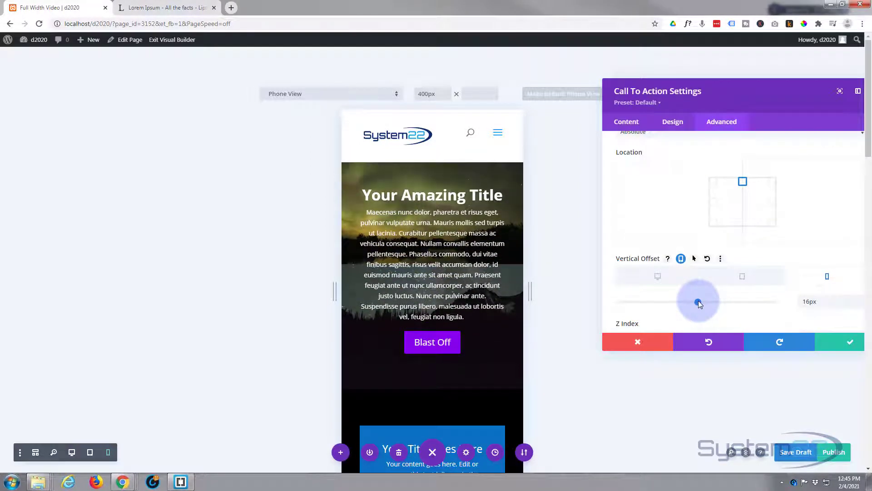
pyautogui.click(847, 341)
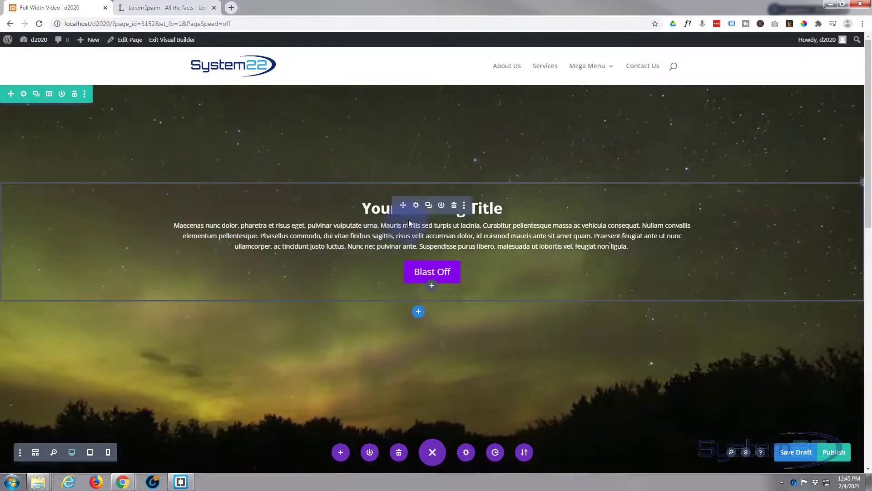
# - Set the desktop vertical offset of the Call To Action over the video to 127px and save the module settings
pyautogui.click(415, 205)
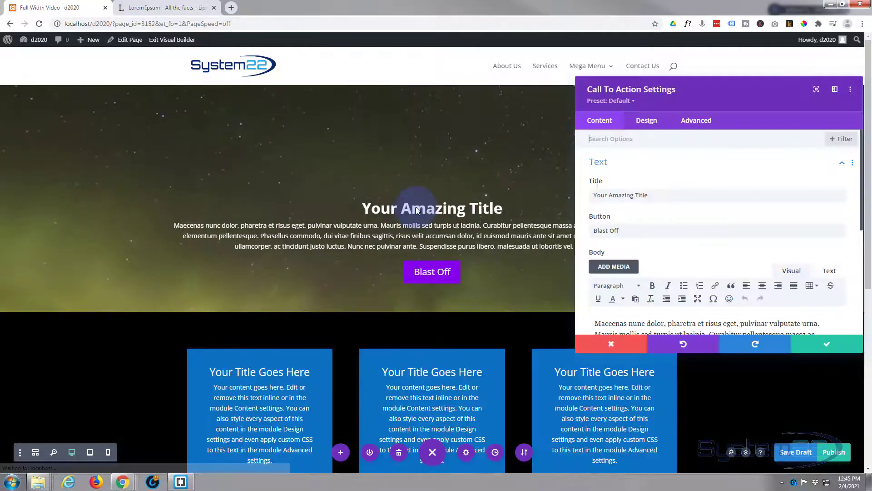
pyautogui.click(692, 125)
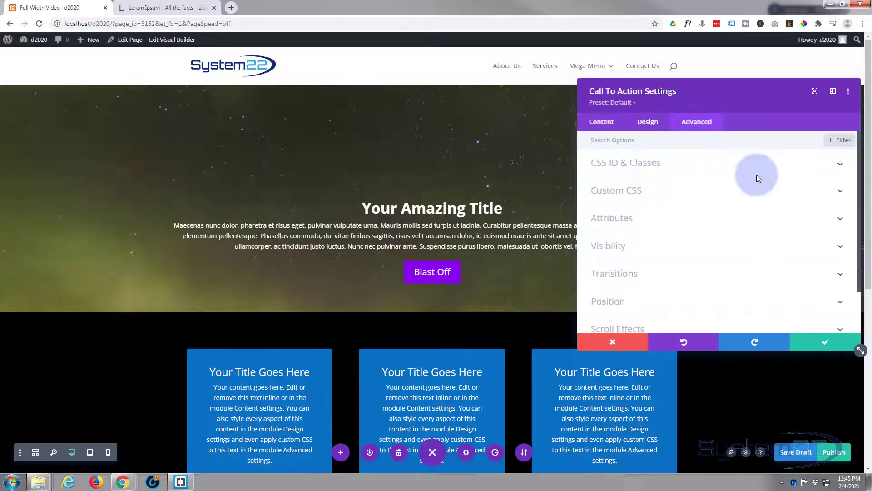
pyautogui.scroll(-1, 719, 245)
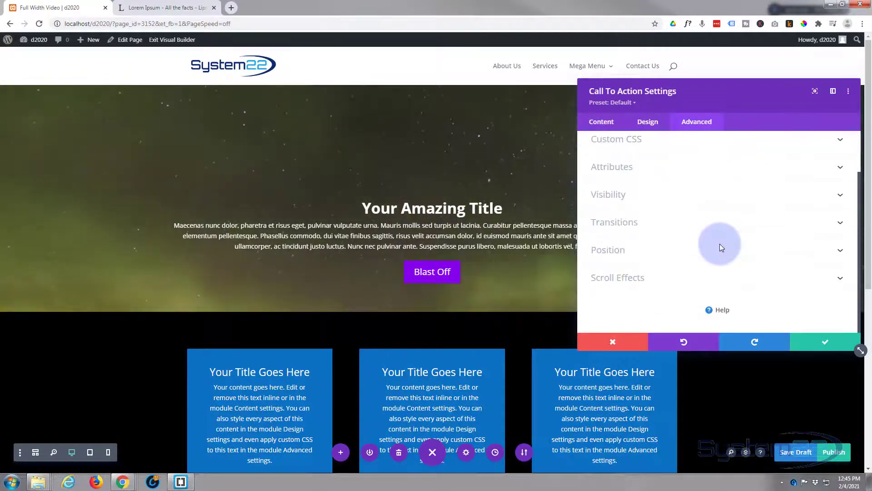
pyautogui.click(680, 244)
pyautogui.scroll(-1, 664, 245)
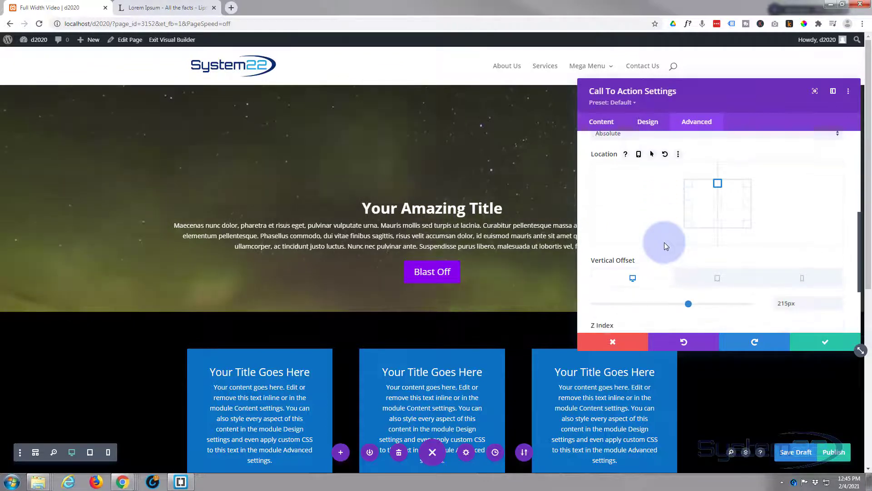
pyautogui.scroll(-1, 650, 238)
pyautogui.moveTo(687, 256); pyautogui.dragTo(680, 256)
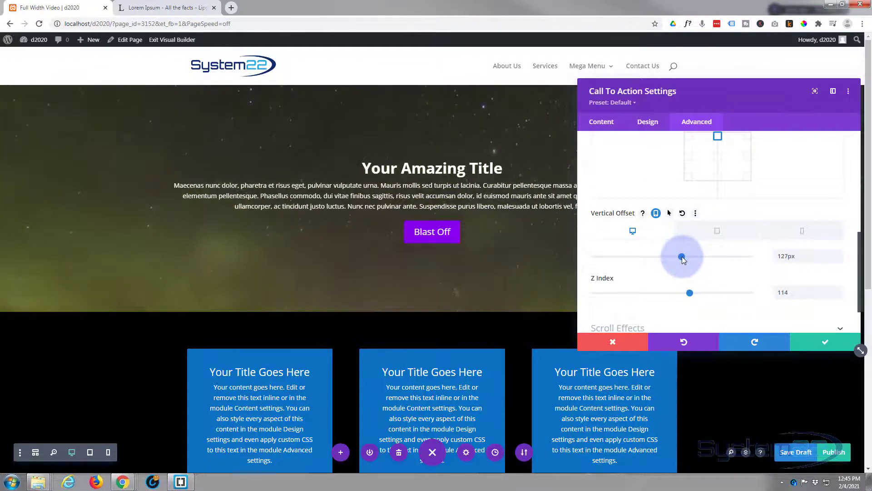
pyautogui.click(721, 230)
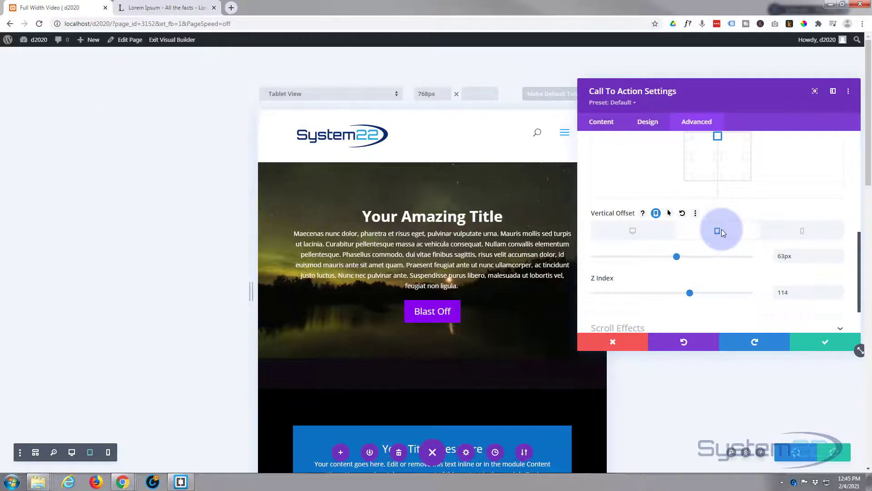
pyautogui.click(638, 231)
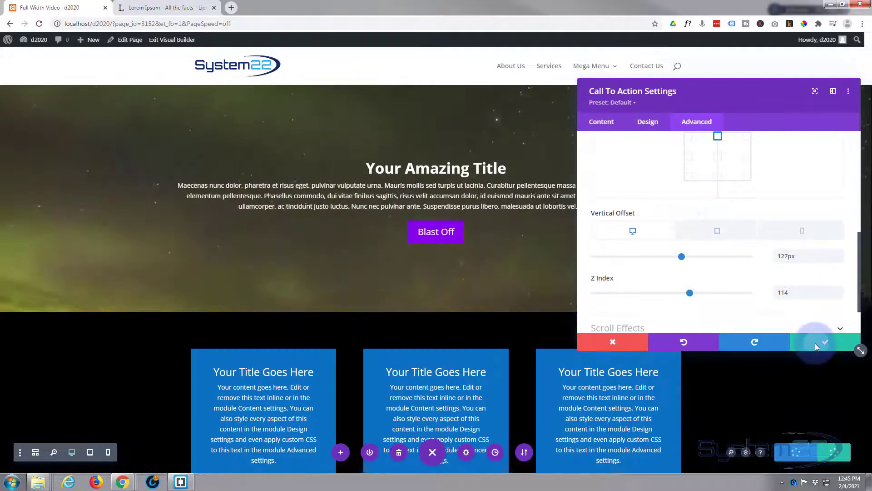
pyautogui.click(815, 343)
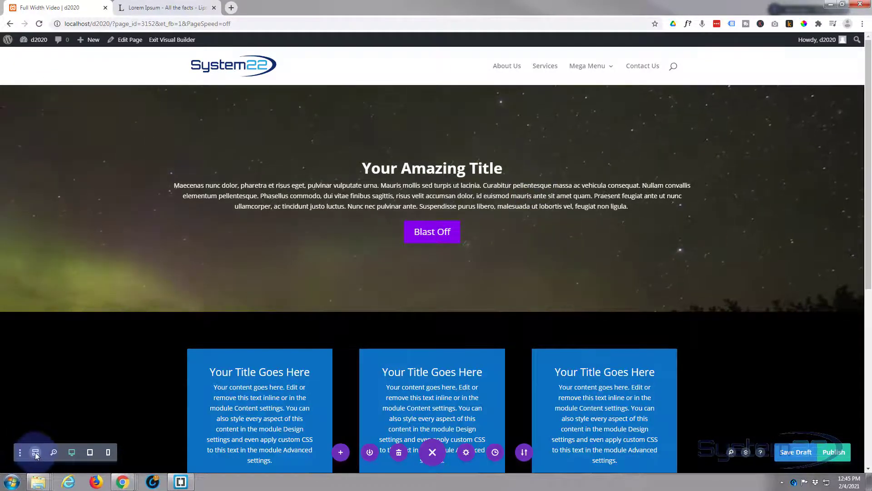
# - Disable the video's Code module on phones, save its settings and exit the Visual Builder
pyautogui.click(35, 453)
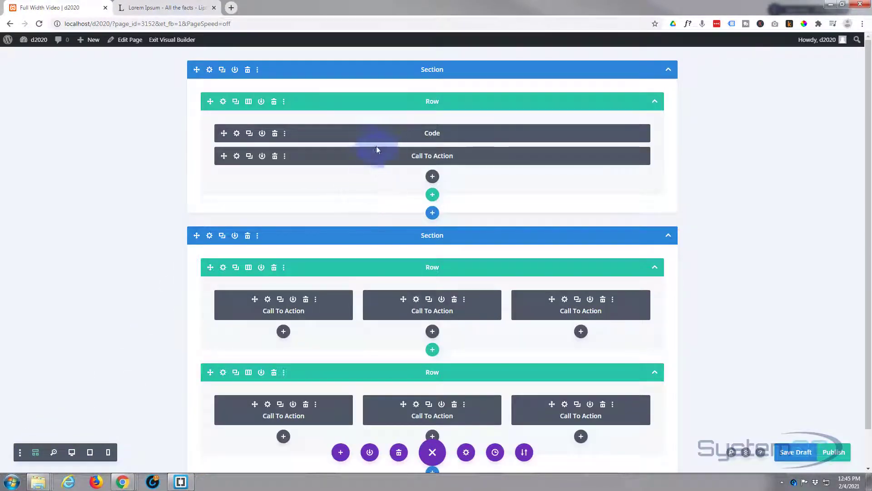
pyautogui.click(237, 134)
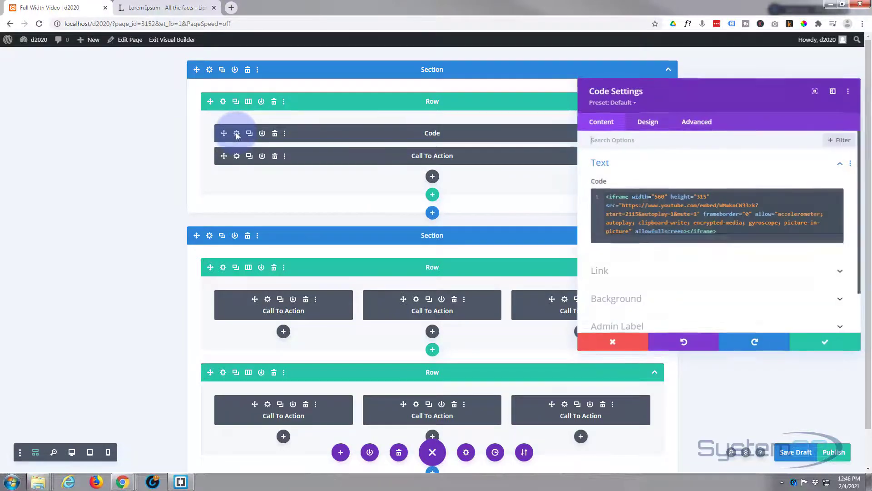
pyautogui.click(689, 121)
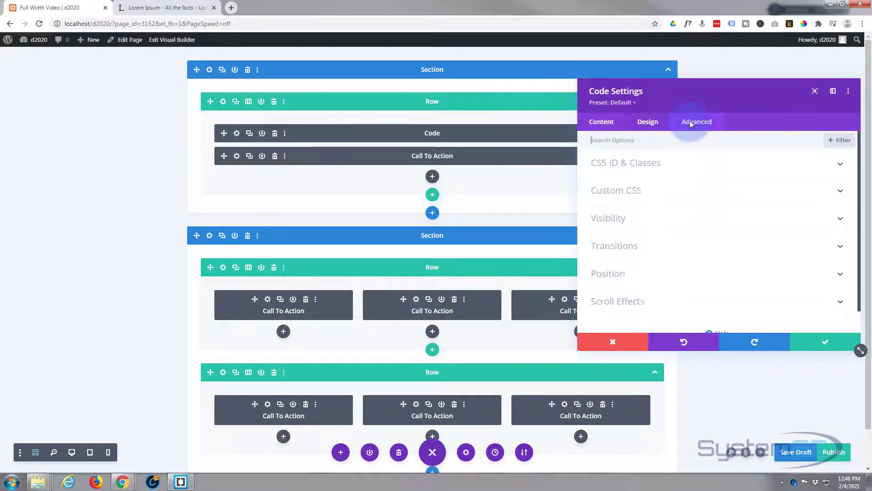
pyautogui.click(674, 215)
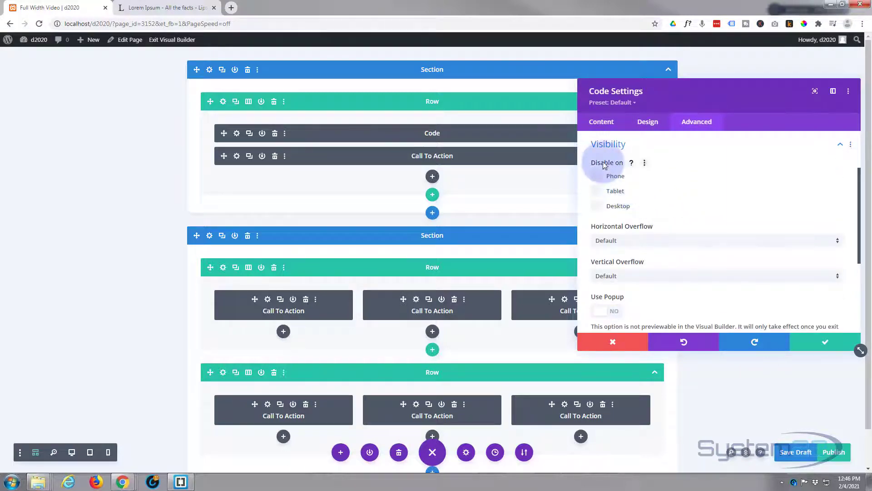
pyautogui.click(597, 176)
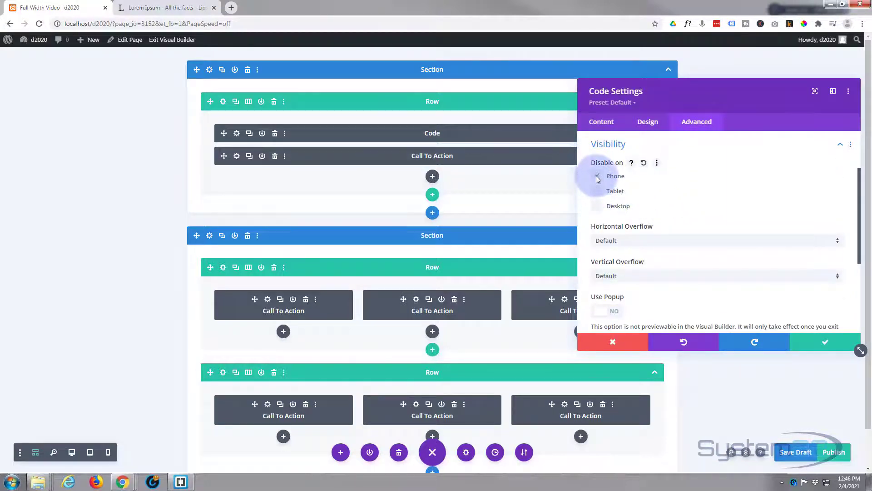
pyautogui.click(825, 342)
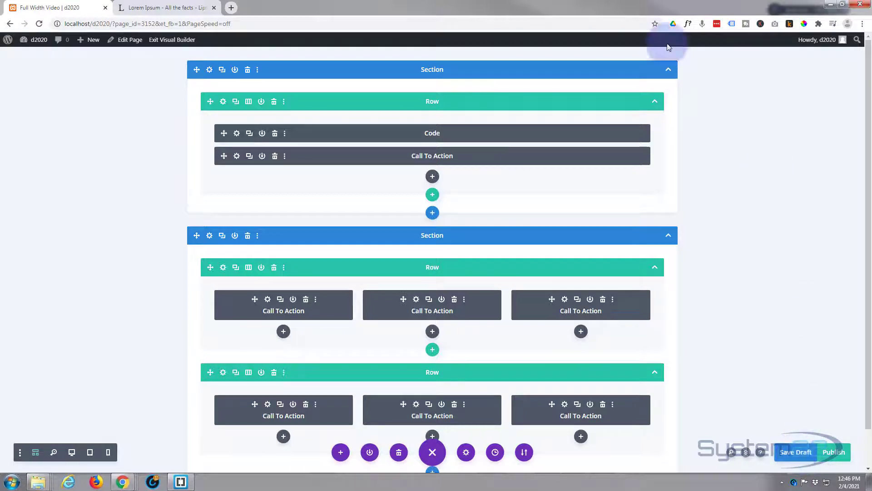
pyautogui.click(159, 40)
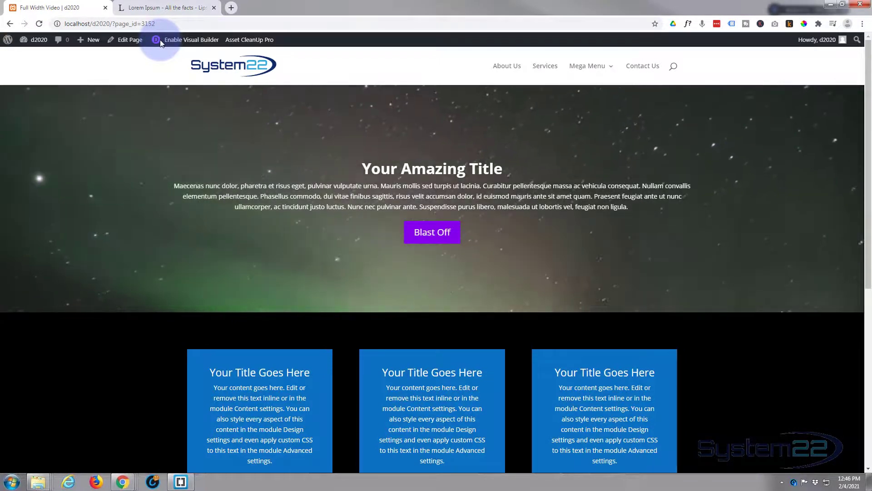
# - Examine the live page's header in device emulation as a phone and as an iPad at 100% zoom, and close the developer tools
pyautogui.press('F12')
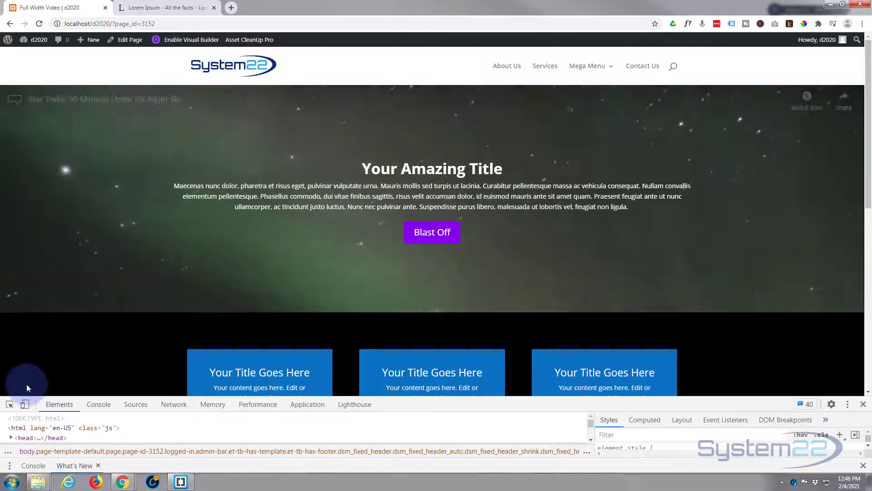
pyautogui.click(26, 405)
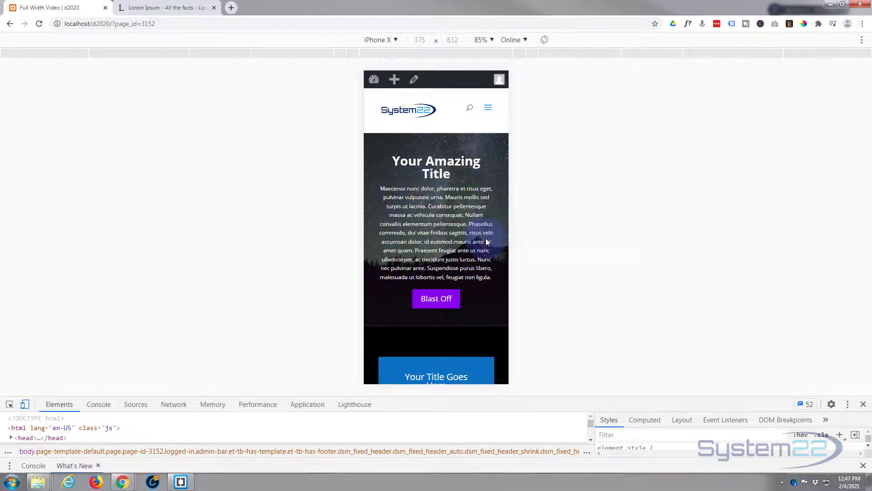
pyautogui.click(396, 40)
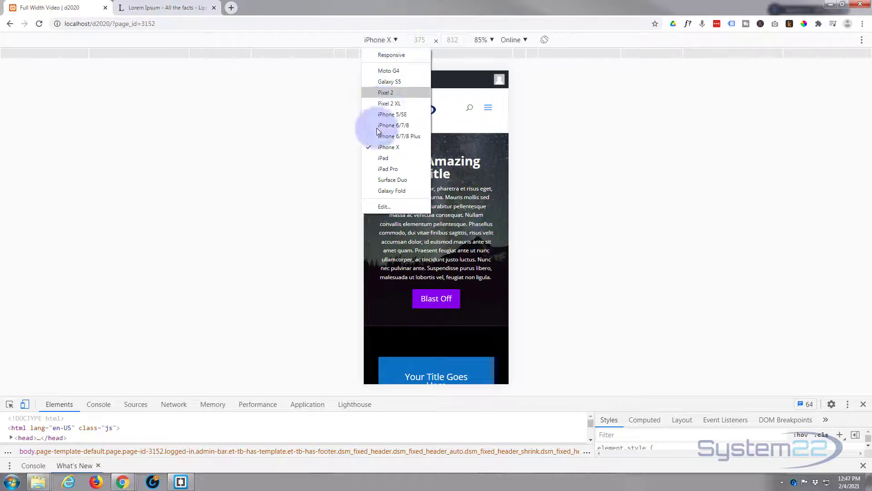
pyautogui.click(382, 159)
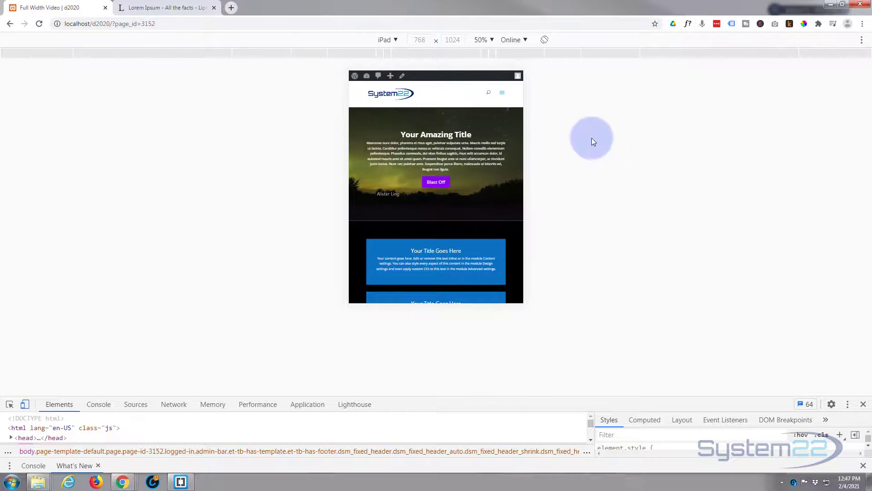
pyautogui.click(490, 39)
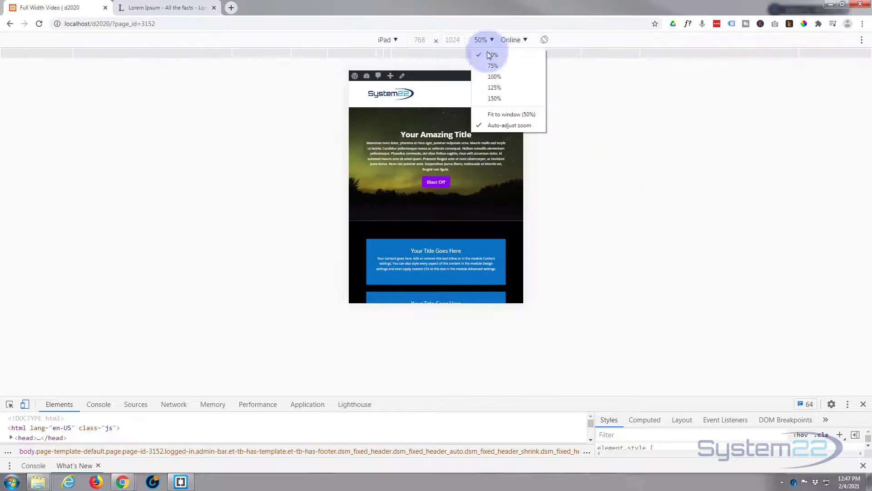
pyautogui.click(495, 77)
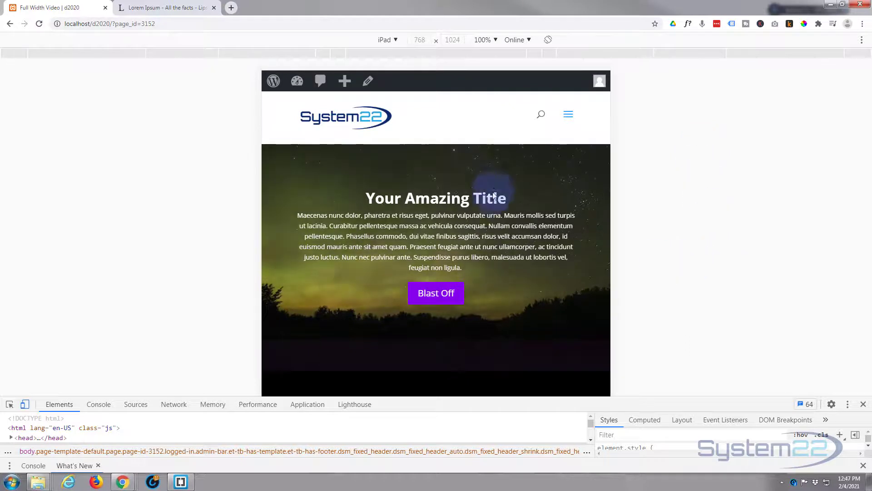
pyautogui.scroll(-3, 528, 278)
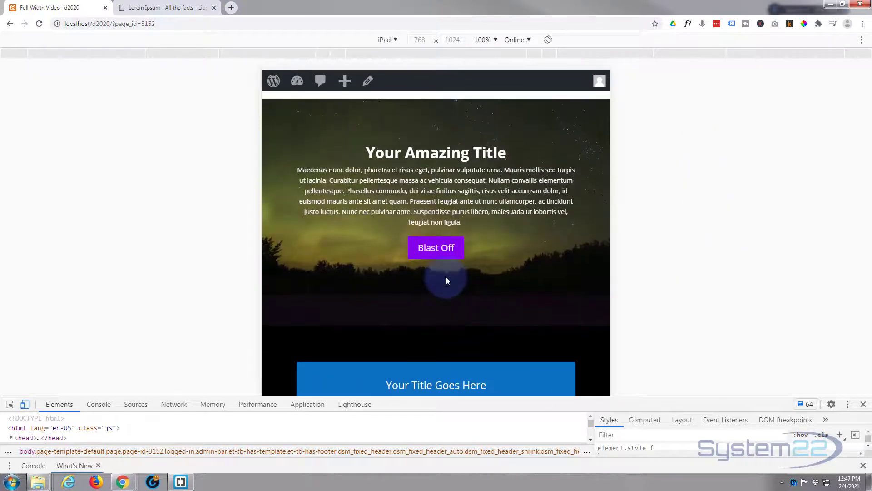
pyautogui.scroll(-1, 425, 274)
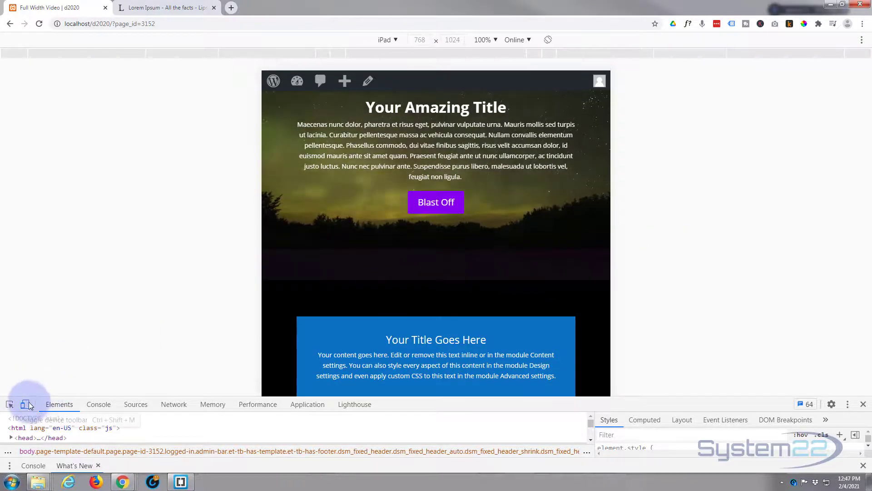
pyautogui.click(864, 404)
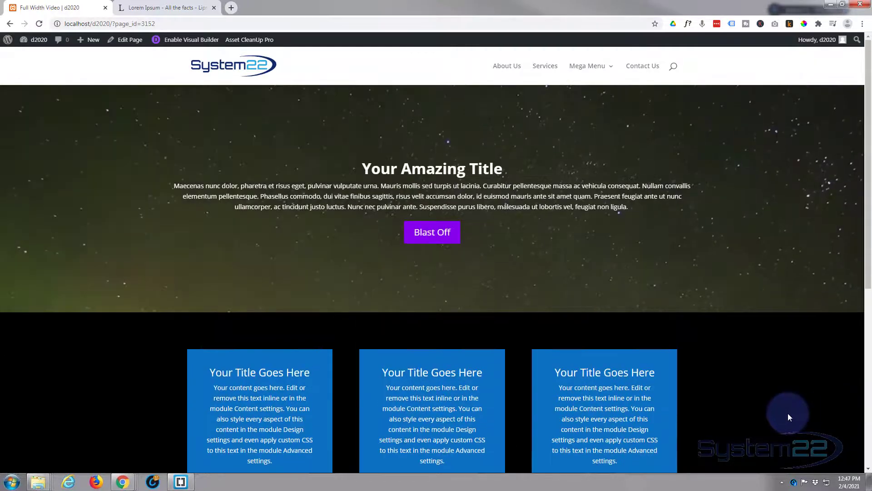